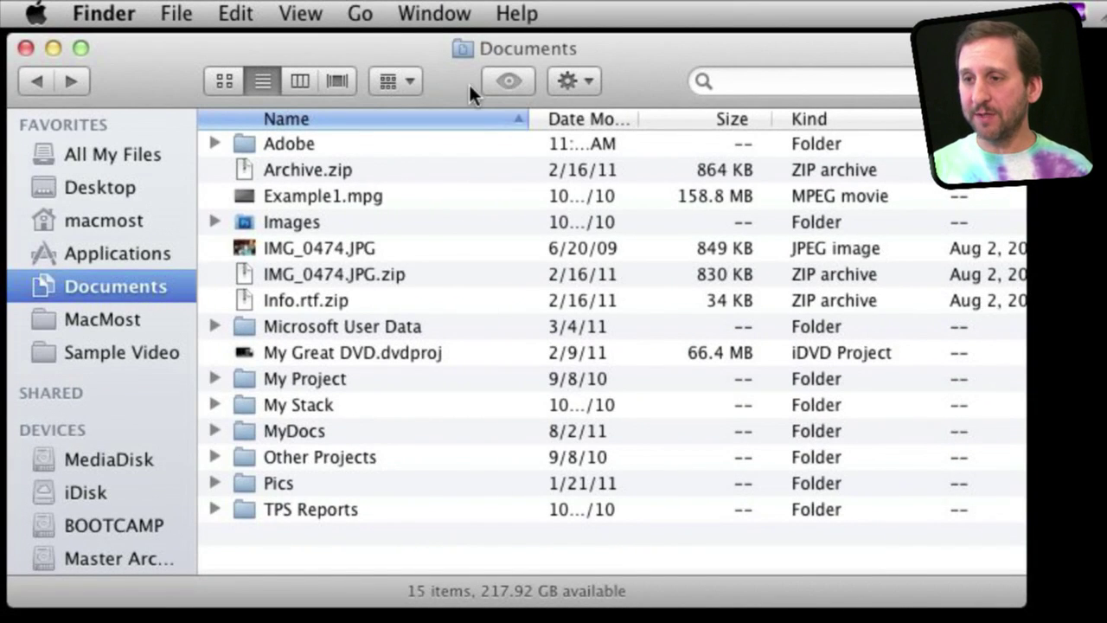
Compare the Documents folder in icon, list, column and Cover Flow views, one after another.
{"action": "left_click", "coordinate": [224, 78]}
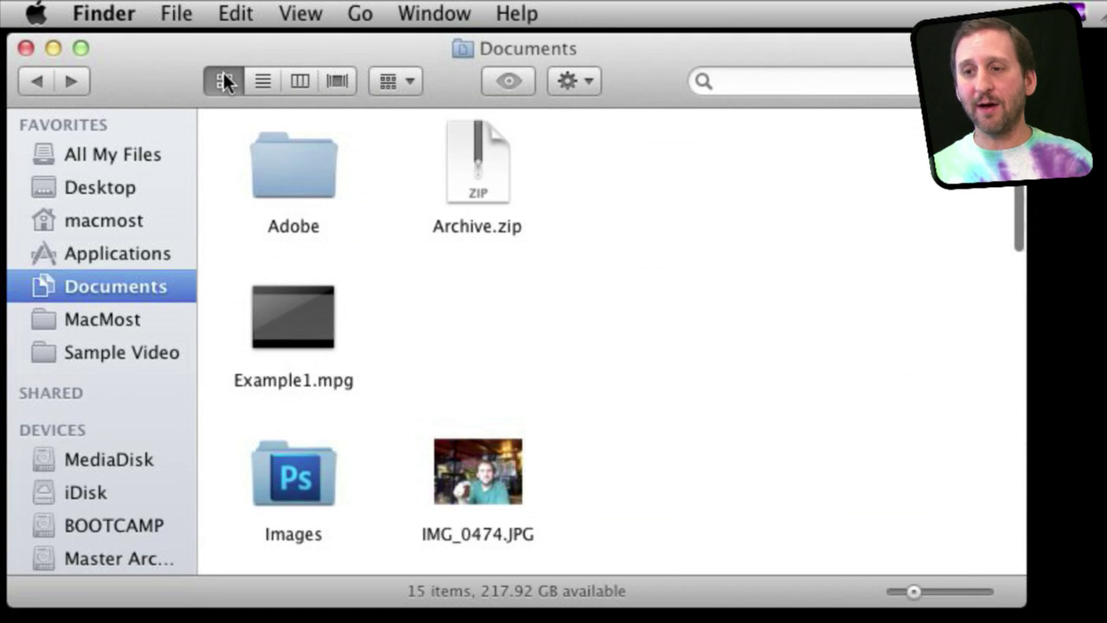
{"action": "left_click", "coordinate": [265, 80]}
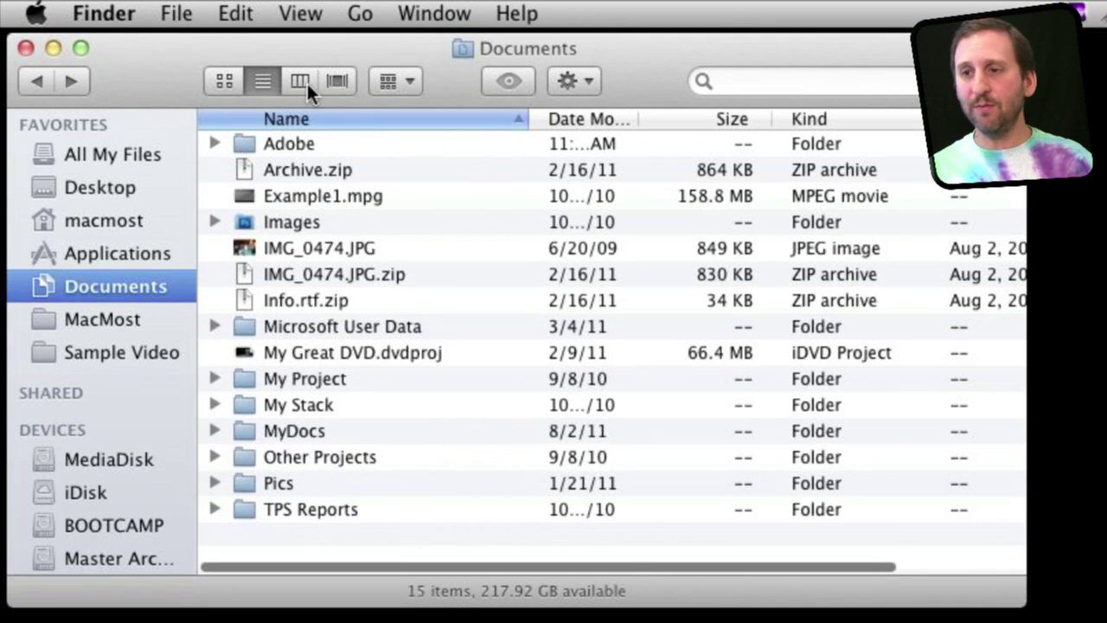
{"action": "left_click", "coordinate": [305, 81]}
{"action": "left_click", "coordinate": [343, 75]}
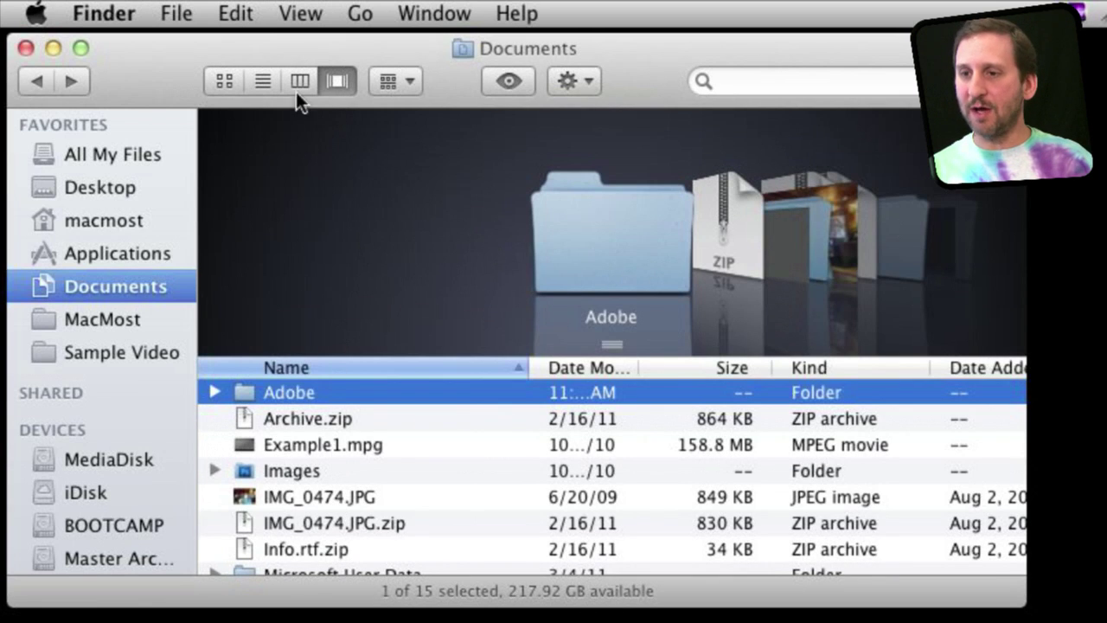
Switch the Documents folder to icon view and make its icons slightly larger.
{"action": "left_click", "coordinate": [225, 77]}
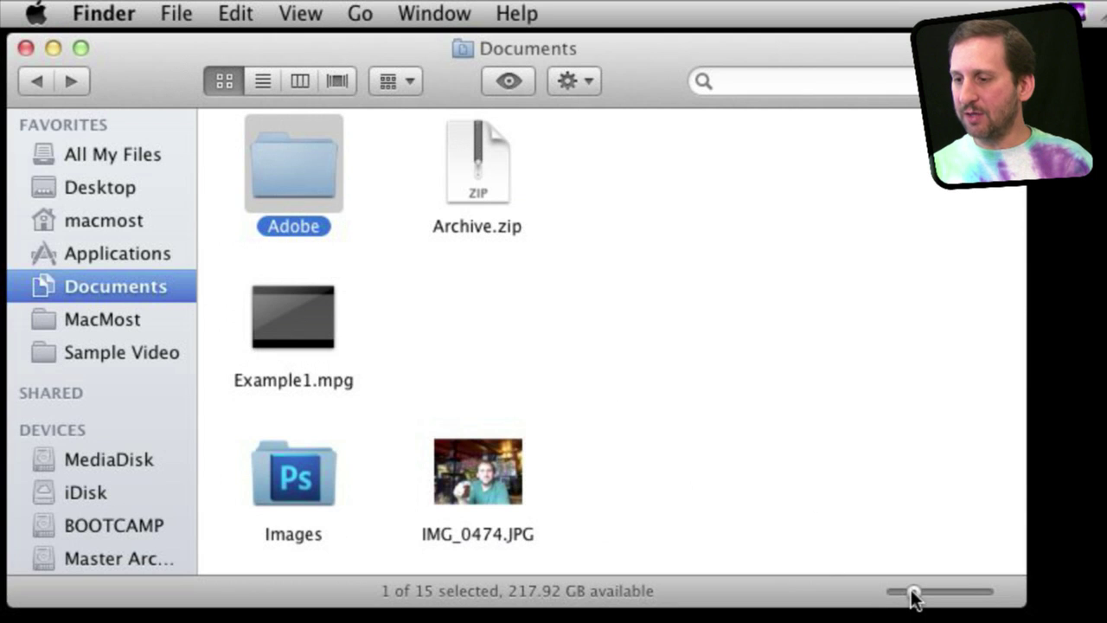
{"action": "mouse_move", "coordinate": [914, 593]}
{"action": "left_mouse_down"}
{"action": "mouse_move", "coordinate": [944, 593]}
{"action": "mouse_move", "coordinate": [915, 593]}
{"action": "left_mouse_up"}
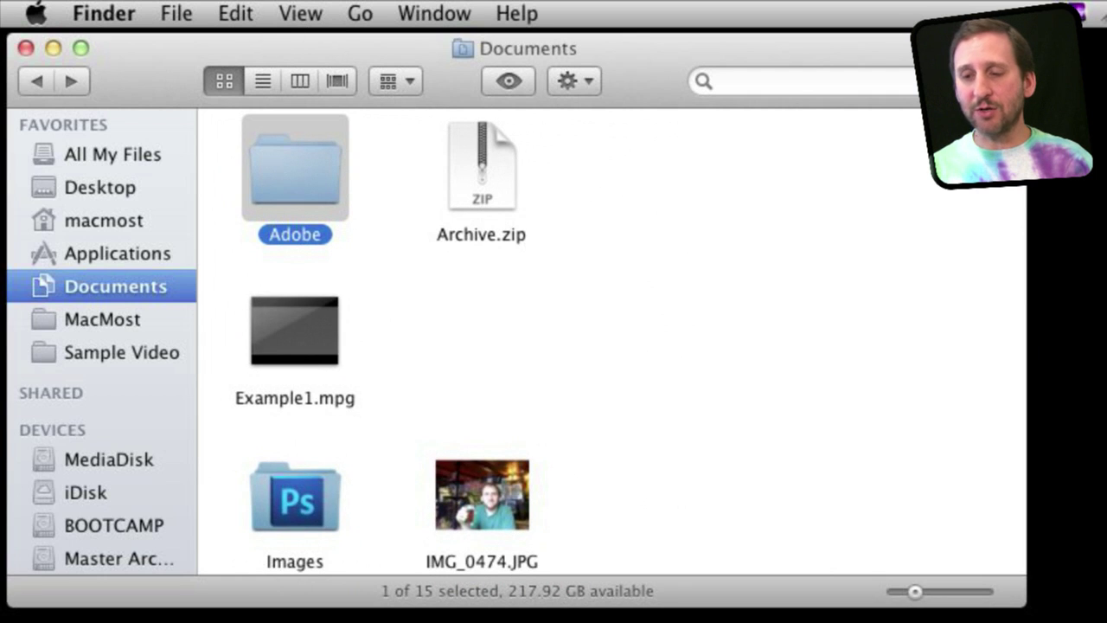
Hide the window's status bar and show it again.
{"action": "left_click", "coordinate": [300, 14]}
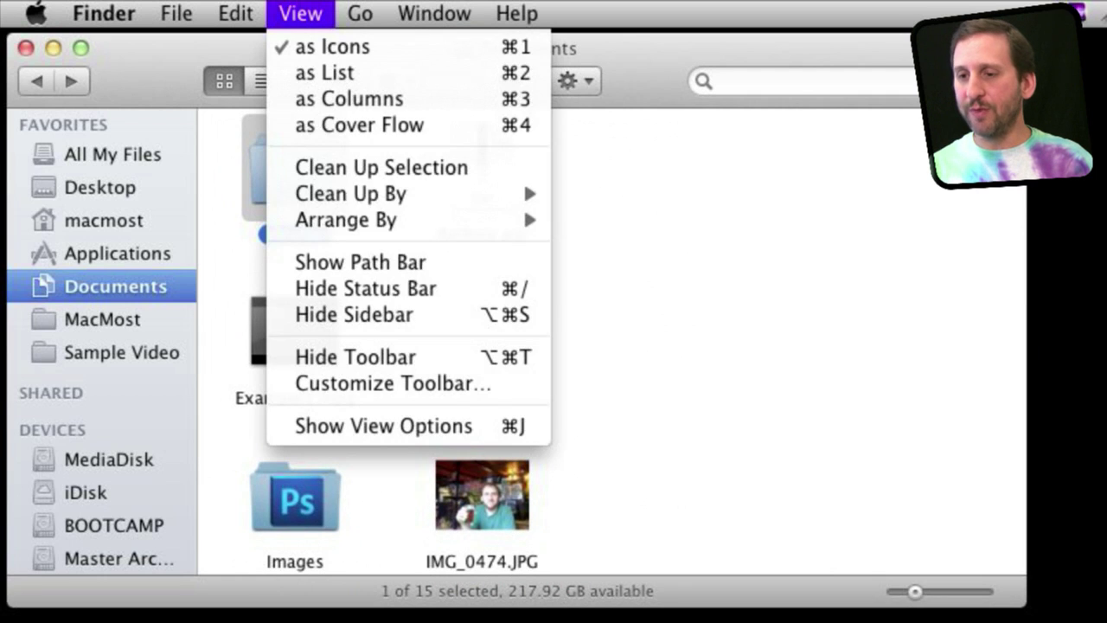
{"action": "left_click", "coordinate": [352, 287]}
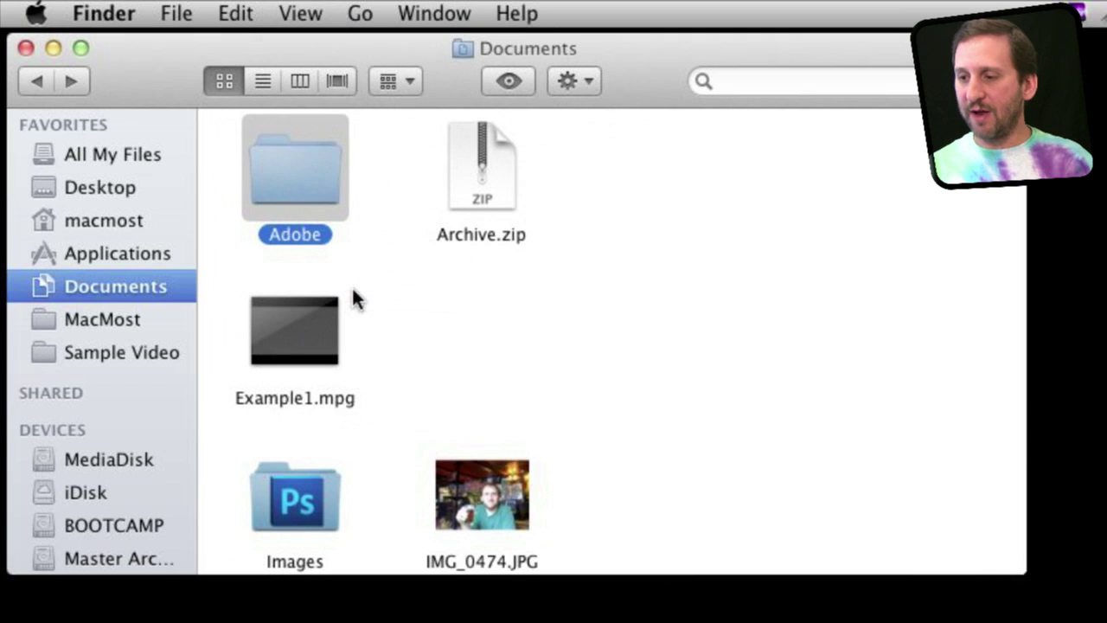
{"action": "left_click", "coordinate": [303, 14]}
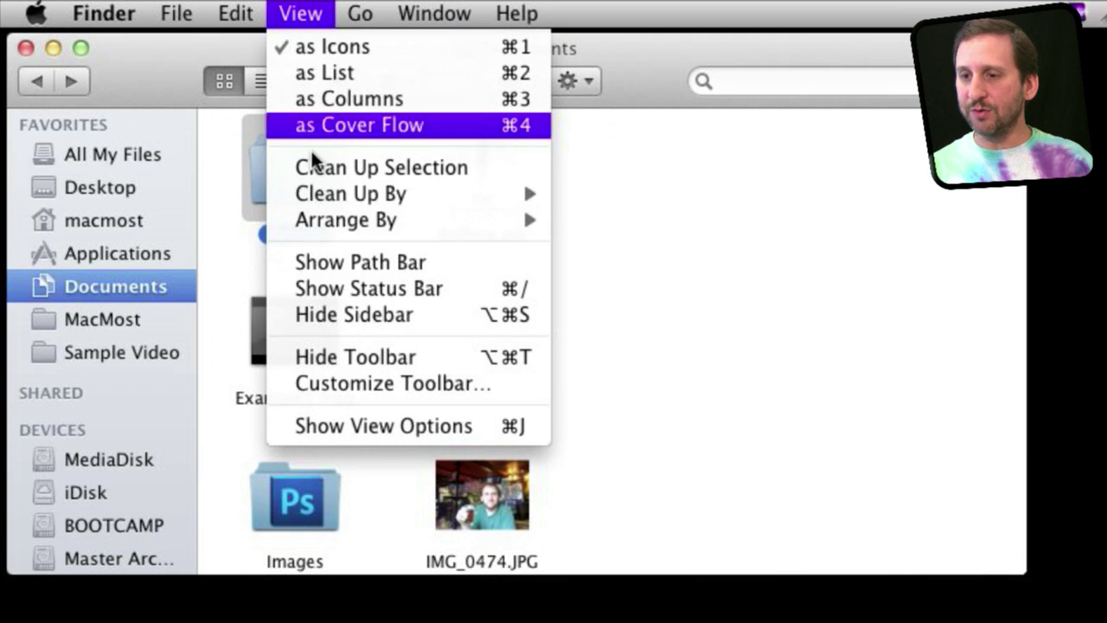
{"action": "left_click", "coordinate": [336, 285]}
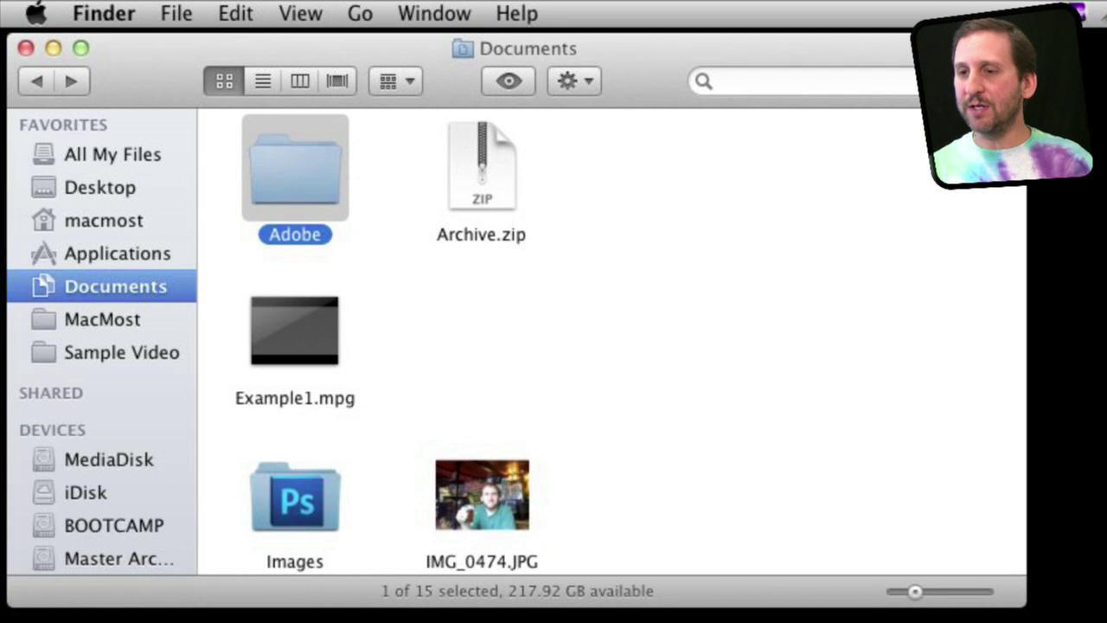
Clean up the Documents folder's icons by Name so that they fill the grid in order.
{"action": "left_click", "coordinate": [300, 13]}
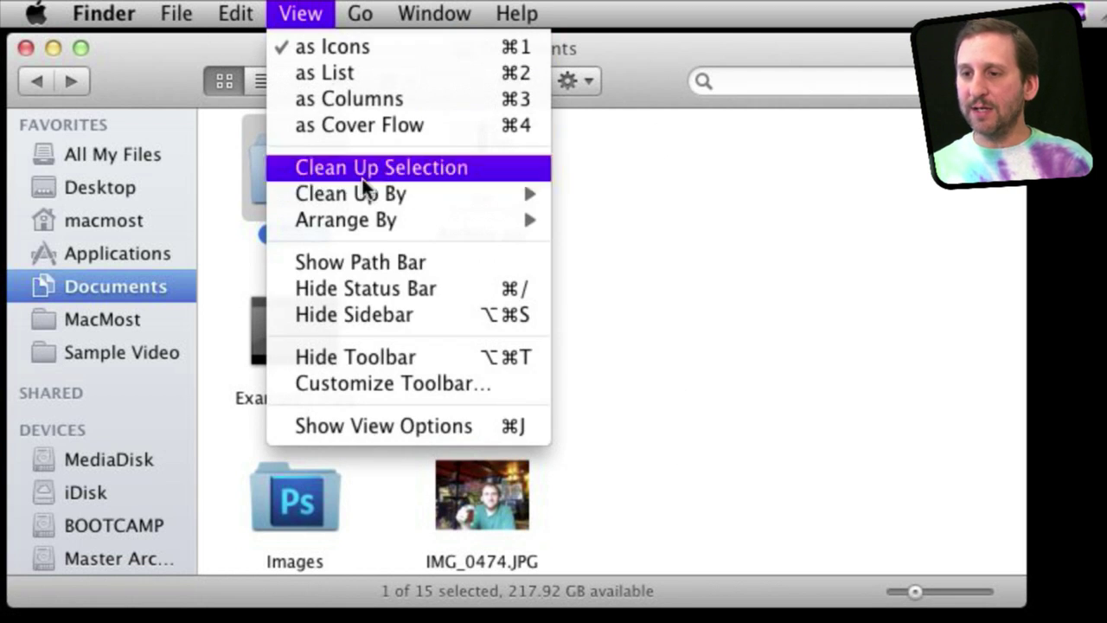
{"action": "mouse_move", "coordinate": [363, 221]}
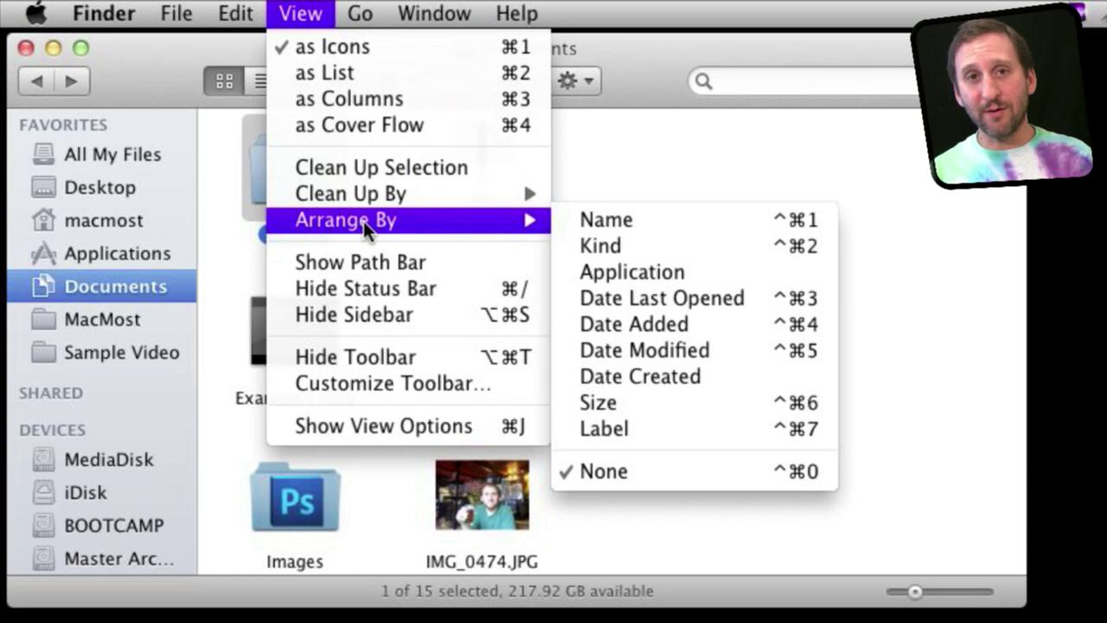
{"action": "mouse_move", "coordinate": [366, 194]}
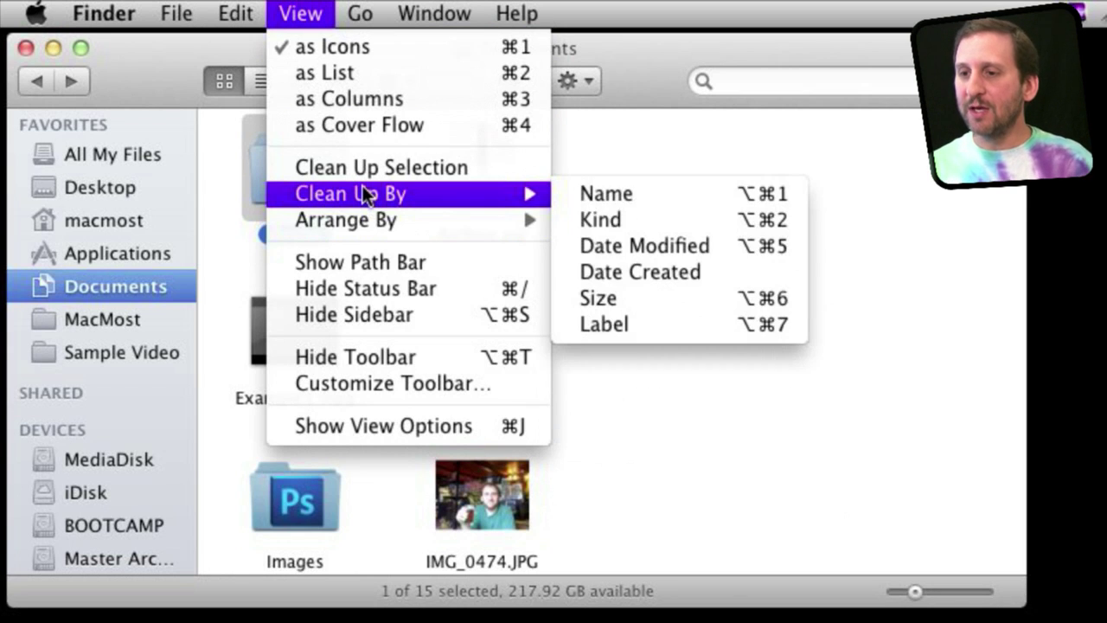
{"action": "left_click", "coordinate": [630, 193]}
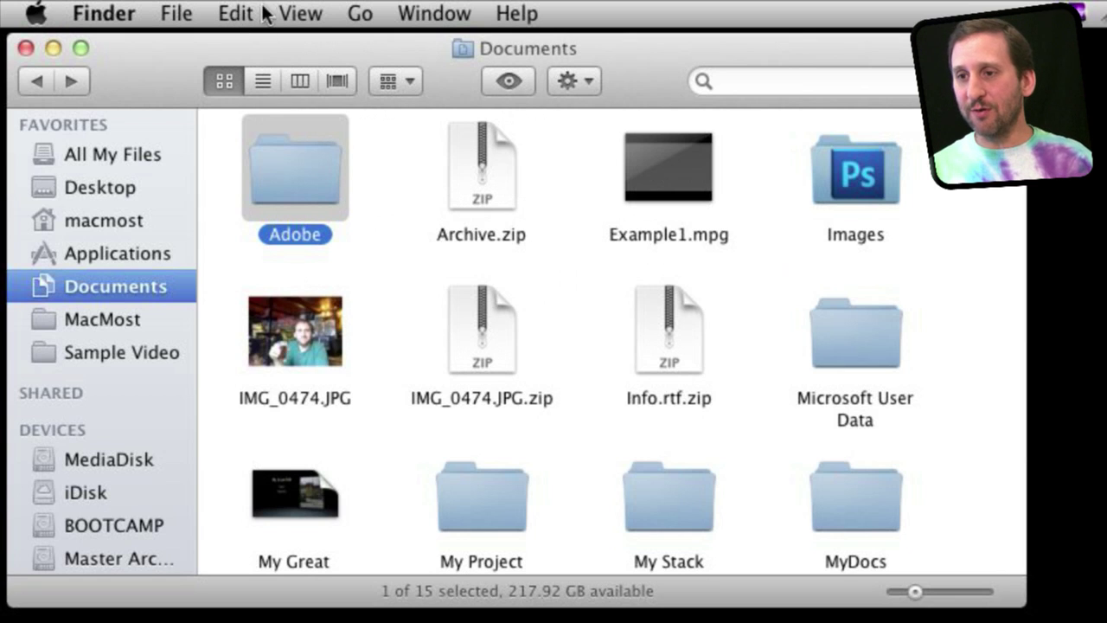
Arrange the Documents icons by Kind and browse through the row of folders in the Folders group.
{"action": "left_click", "coordinate": [299, 13]}
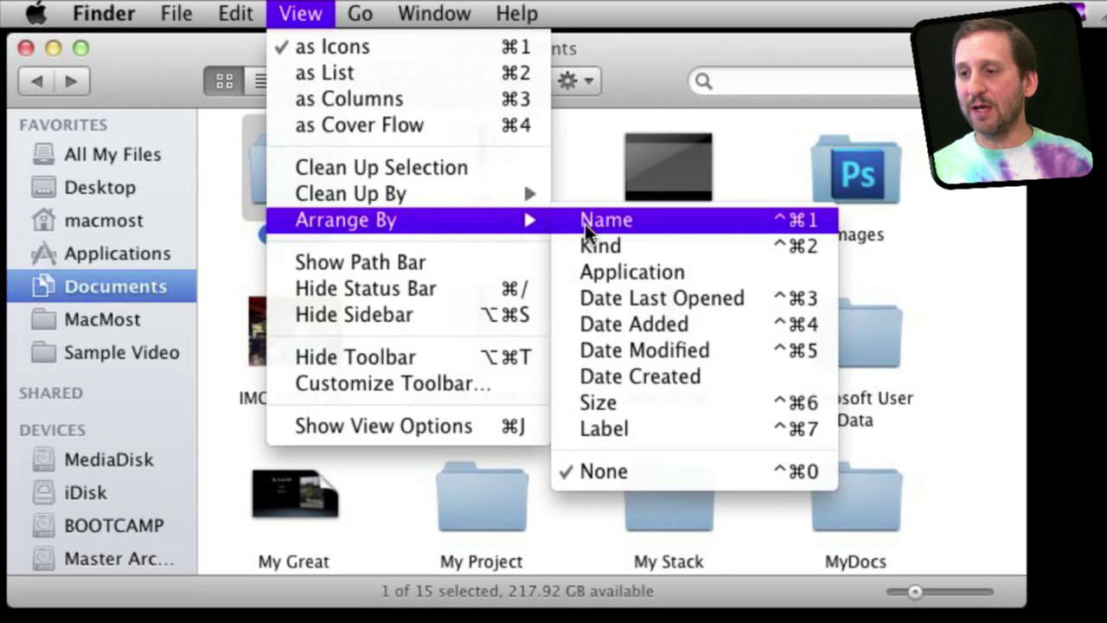
{"action": "left_click", "coordinate": [603, 246]}
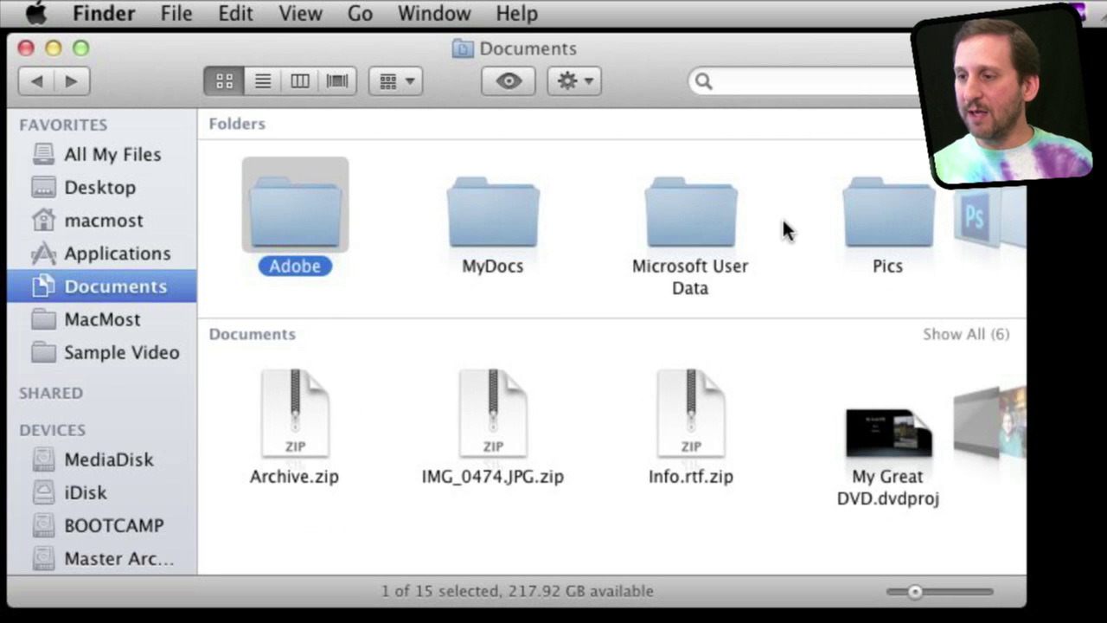
{"action": "scroll", "coordinate": [783, 227], "scroll_direction": "right", "scroll_amount": 5}
{"action": "scroll", "coordinate": [782, 226], "scroll_direction": "right", "scroll_amount": 2}
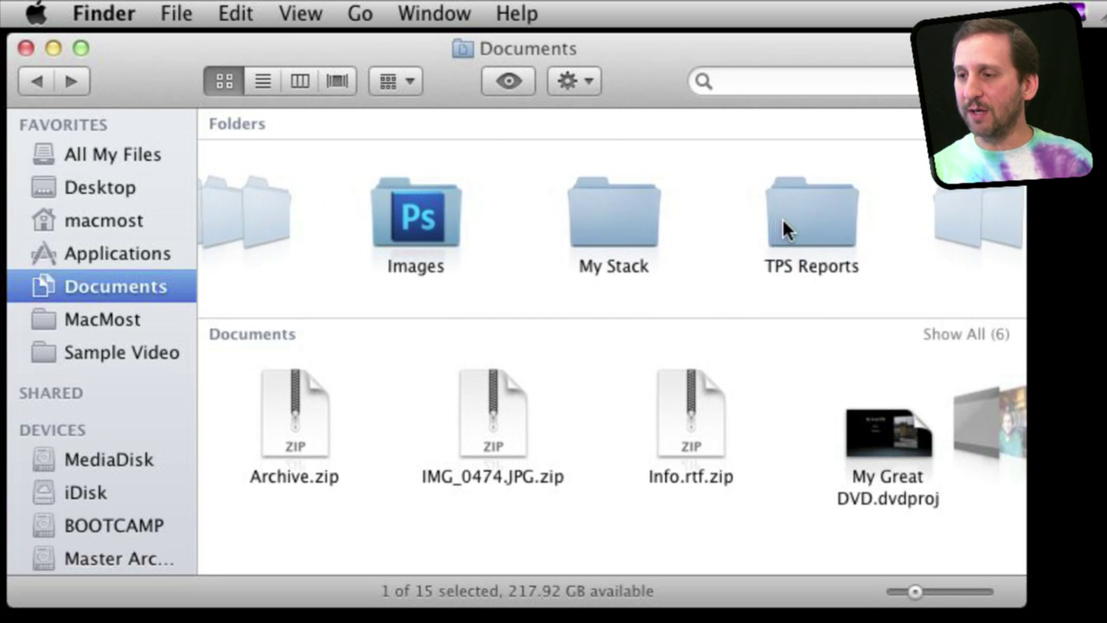
{"action": "scroll", "coordinate": [781, 227], "scroll_direction": "left", "scroll_amount": 6}
{"action": "scroll", "coordinate": [782, 226], "scroll_direction": "right", "scroll_amount": 8}
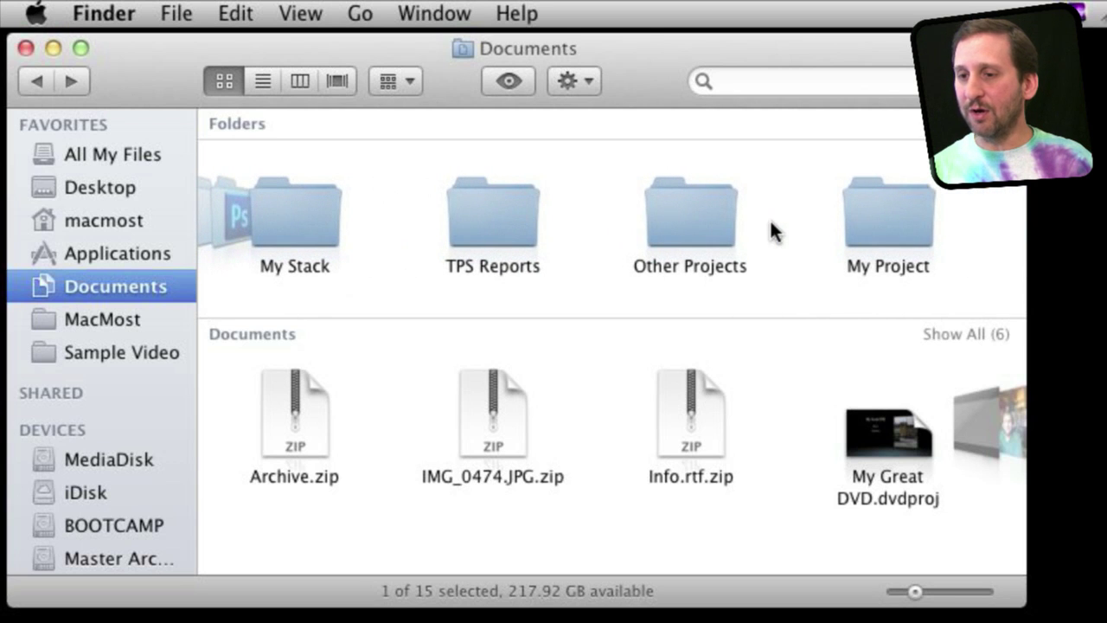
{"action": "scroll", "coordinate": [611, 419], "scroll_direction": "right", "scroll_amount": 4}
{"action": "scroll", "coordinate": [611, 419], "scroll_direction": "left", "scroll_amount": 4}
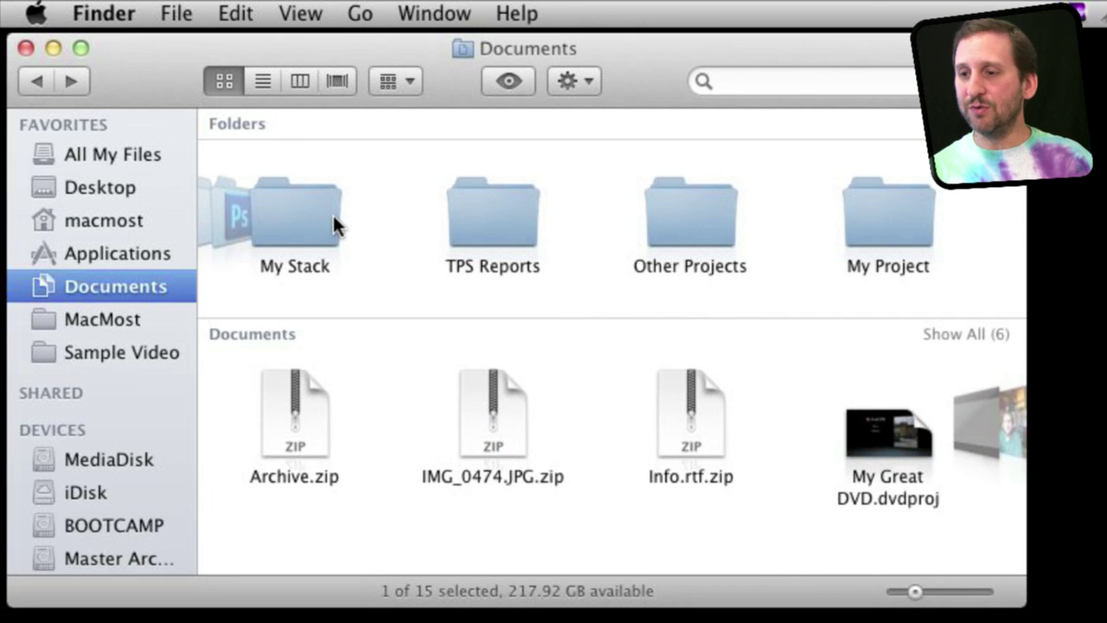
Set the Documents folder's icon arrangement back to None.
{"action": "left_click", "coordinate": [252, 12]}
{"action": "mouse_move", "coordinate": [300, 13]}
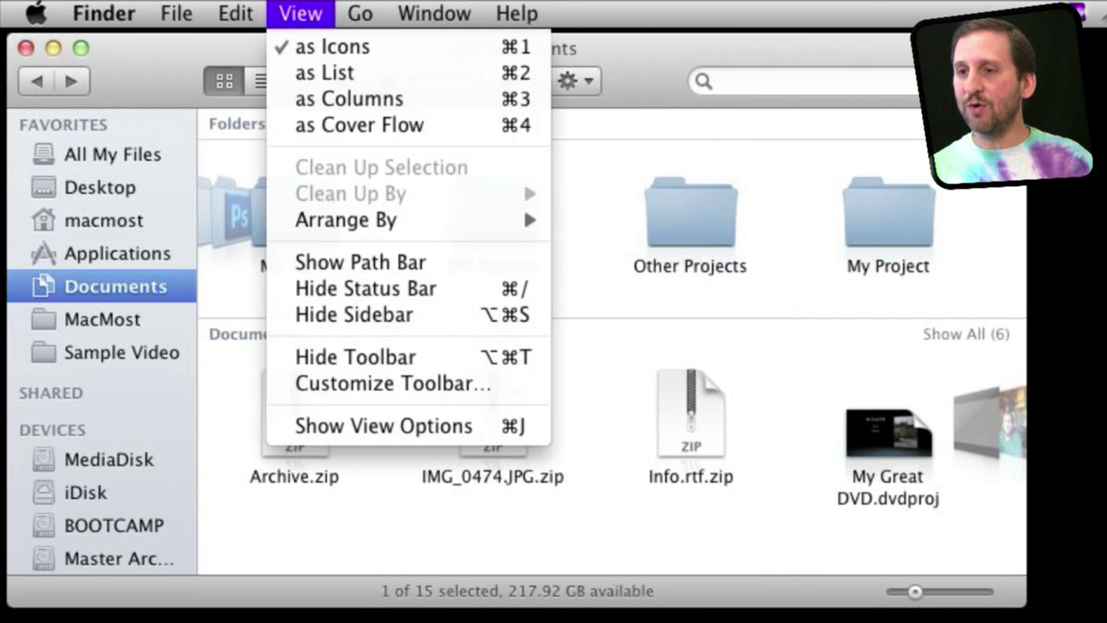
{"action": "mouse_move", "coordinate": [356, 218]}
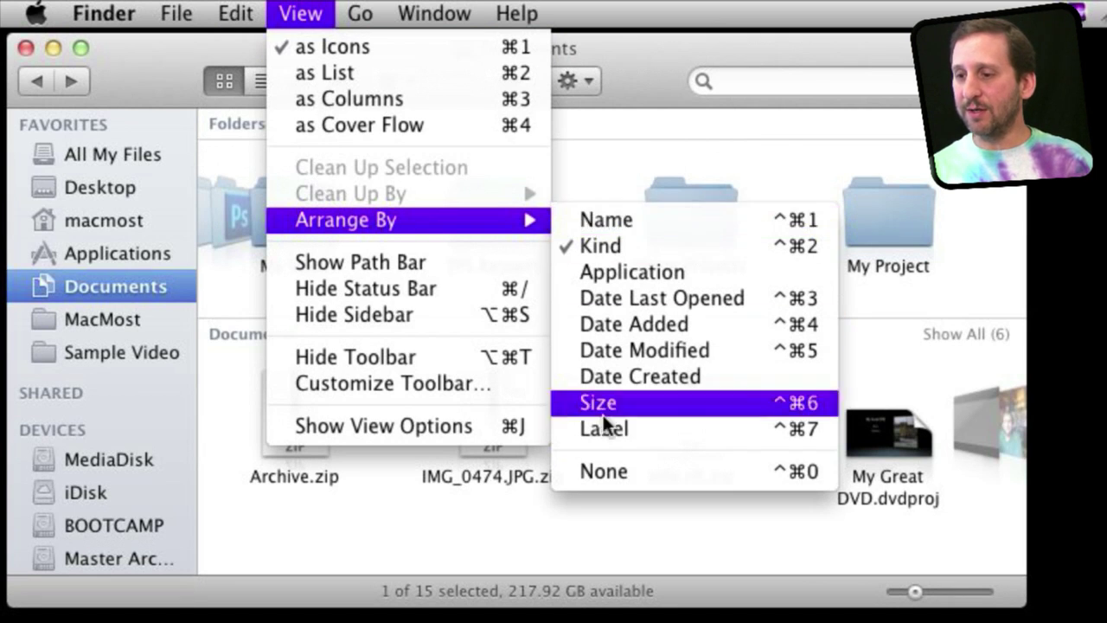
{"action": "left_click", "coordinate": [603, 471]}
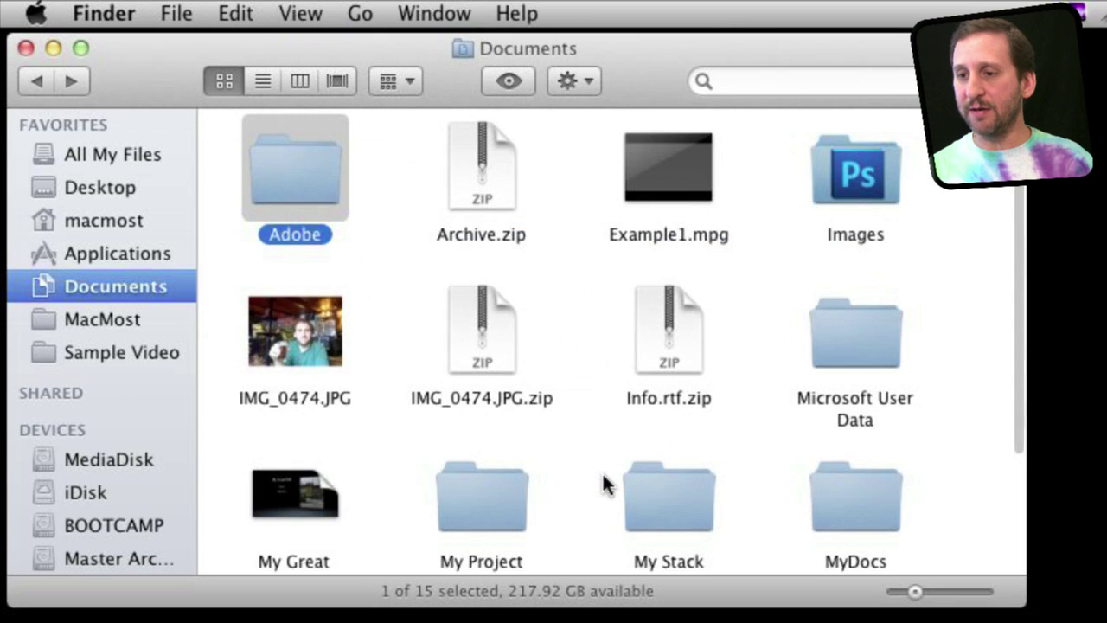
Switch the Documents folder to list view and sort the items by size, reversing the order, before returning to sorting by name.
{"action": "left_click", "coordinate": [258, 80]}
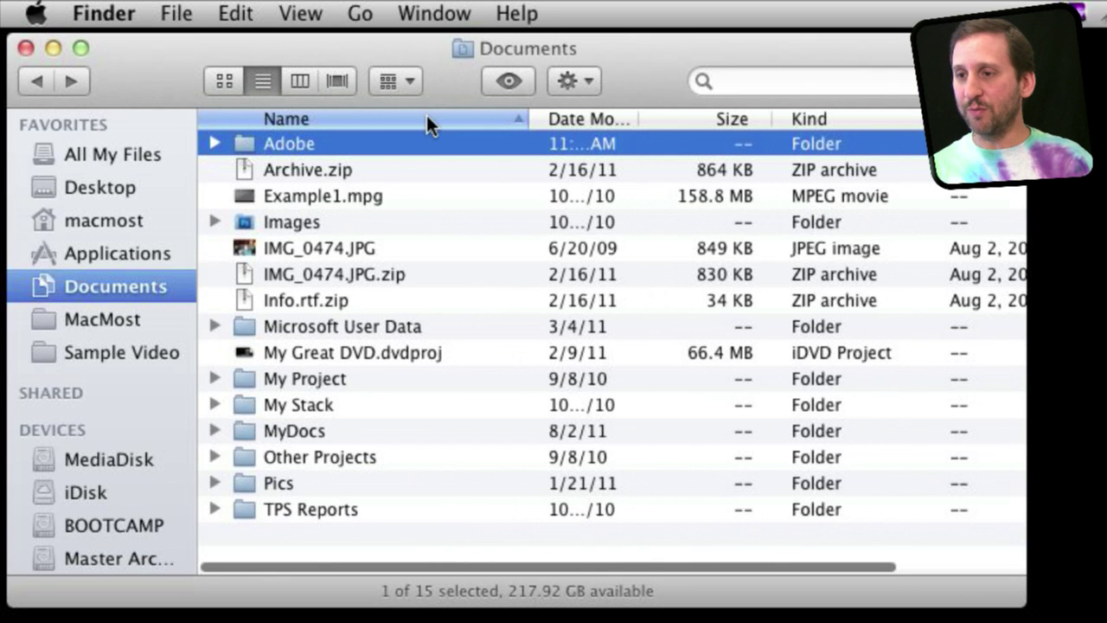
{"action": "left_click", "coordinate": [710, 120]}
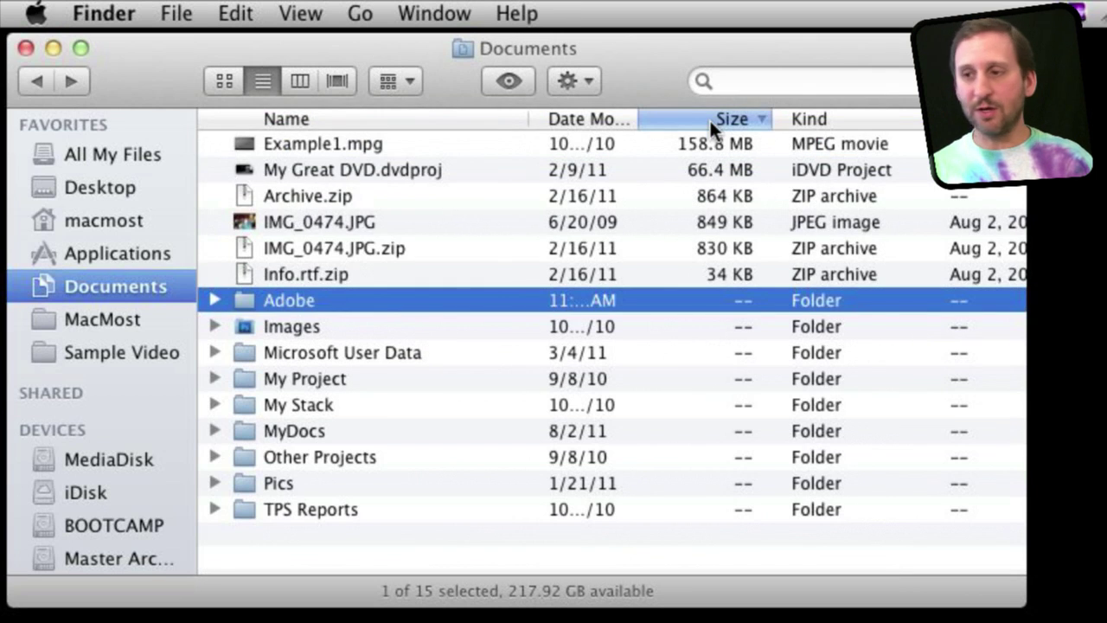
{"action": "left_click", "coordinate": [709, 119]}
{"action": "left_click", "coordinate": [709, 118]}
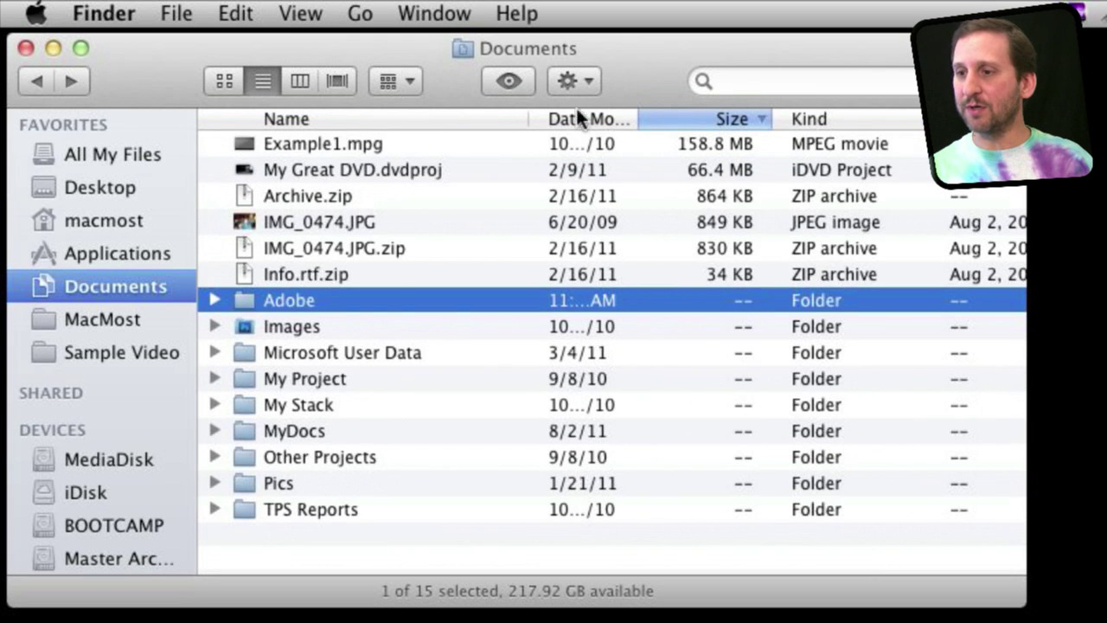
{"action": "left_click", "coordinate": [464, 119]}
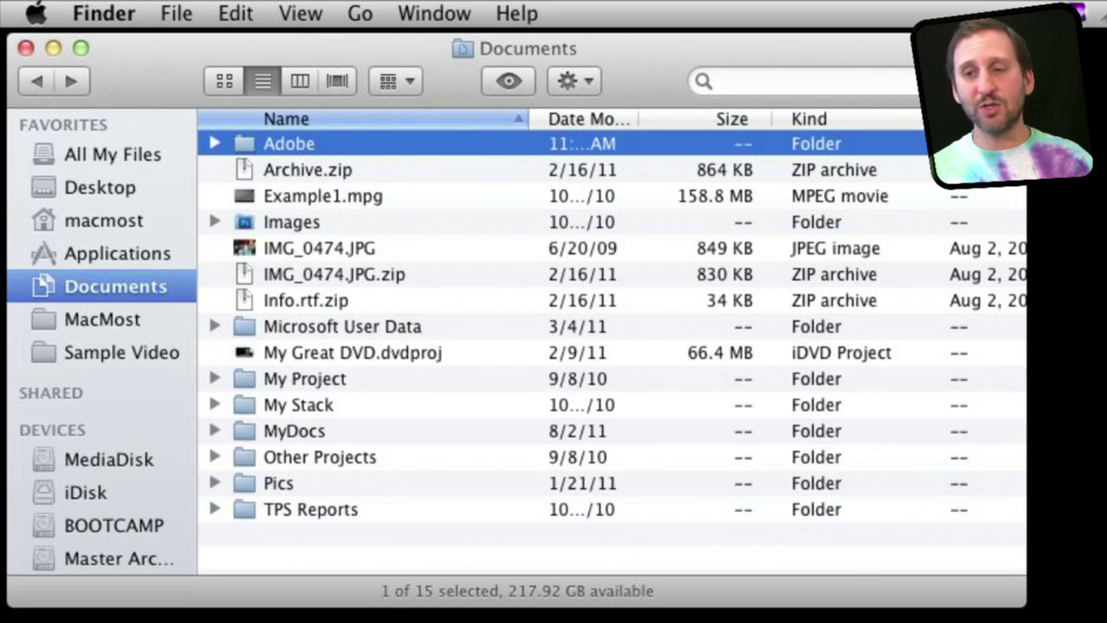
Arrange the Documents list by Kind and look through the Folders and Documents groups.
{"action": "left_click", "coordinate": [300, 13]}
{"action": "mouse_move", "coordinate": [348, 218]}
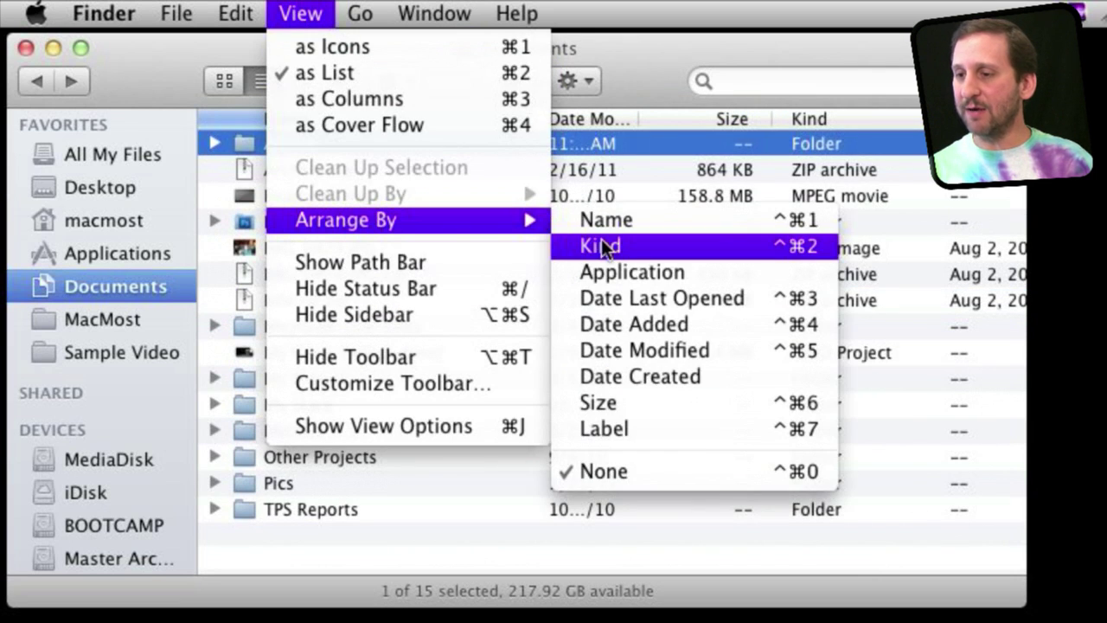
{"action": "left_click", "coordinate": [598, 247]}
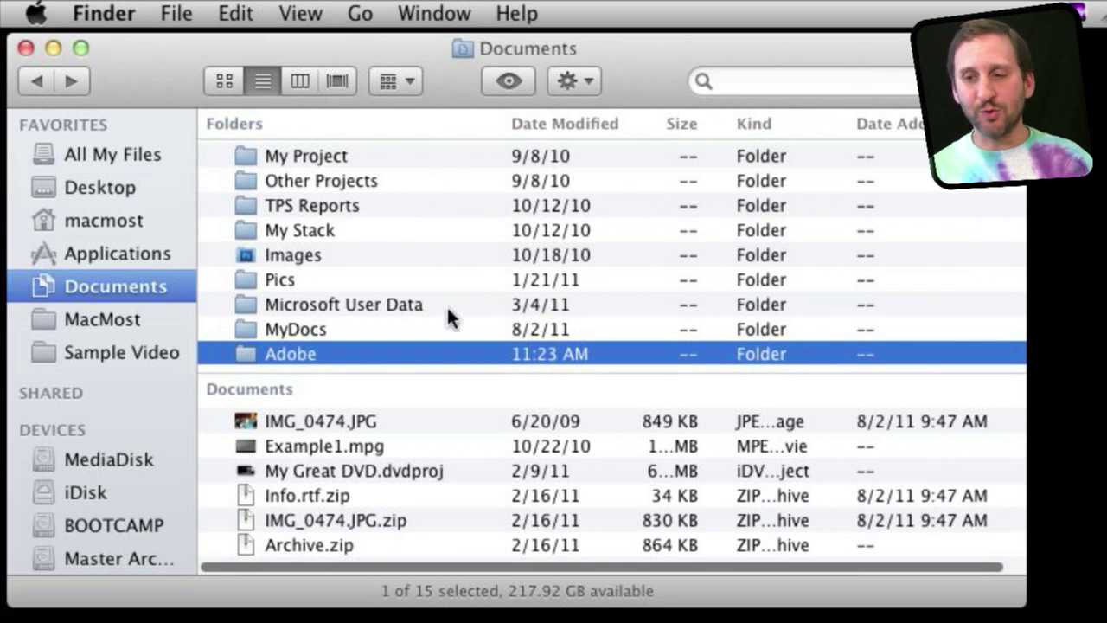
{"action": "scroll", "coordinate": [355, 428], "scroll_direction": "down", "scroll_amount": 1}
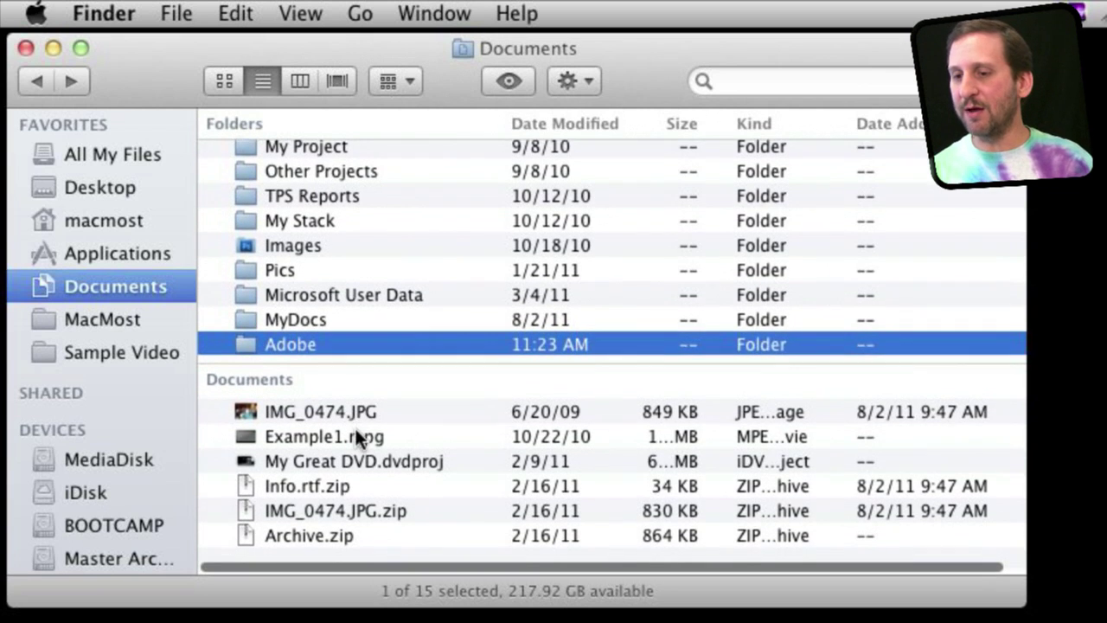
{"action": "scroll", "coordinate": [351, 423], "scroll_direction": "up", "scroll_amount": 1}
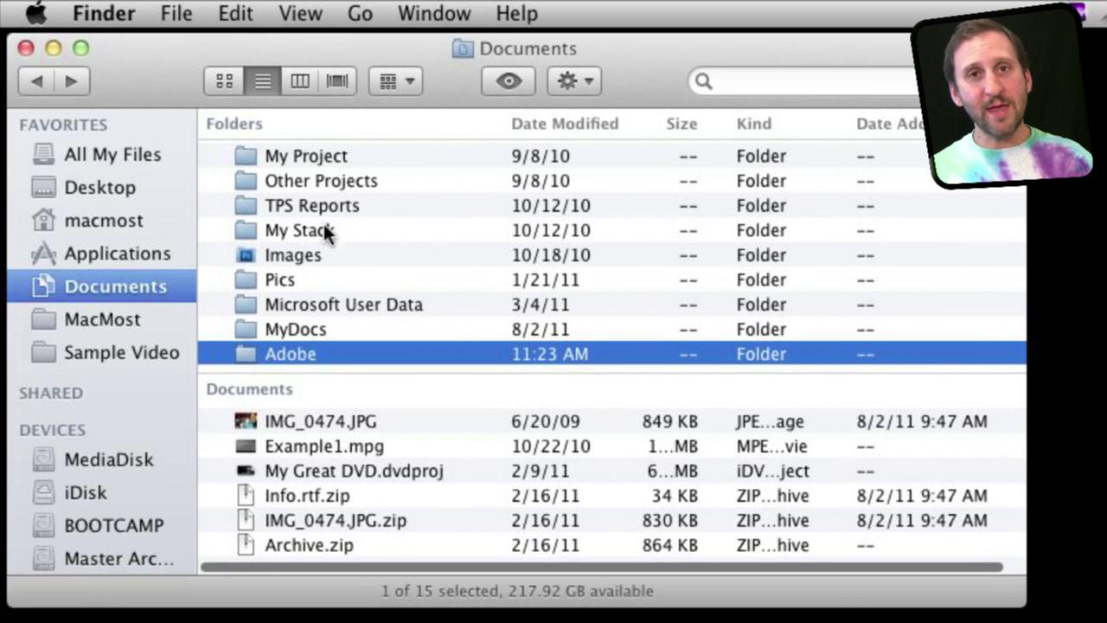
Arrange the Documents list by Size so that the items are grouped by size range.
{"action": "left_click", "coordinate": [301, 13]}
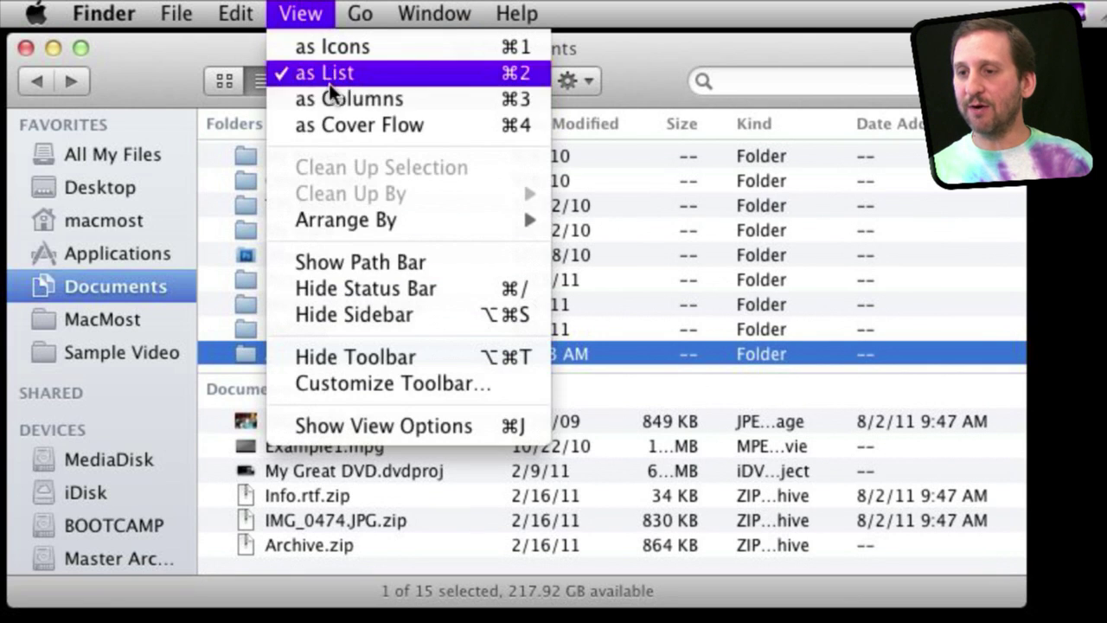
{"action": "mouse_move", "coordinate": [358, 219]}
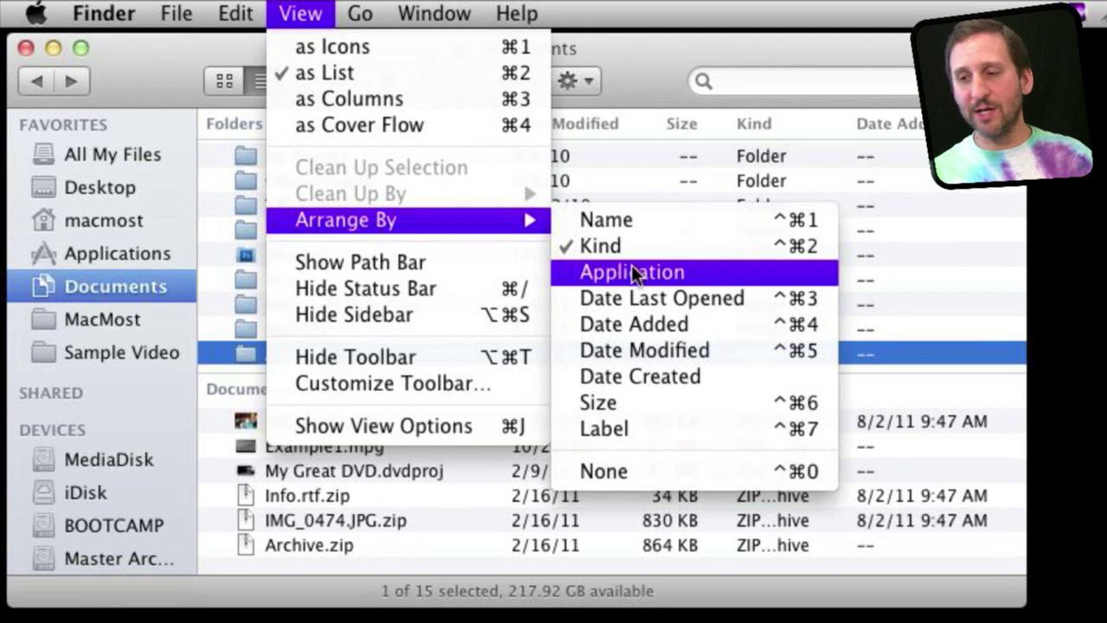
{"action": "left_click", "coordinate": [637, 402]}
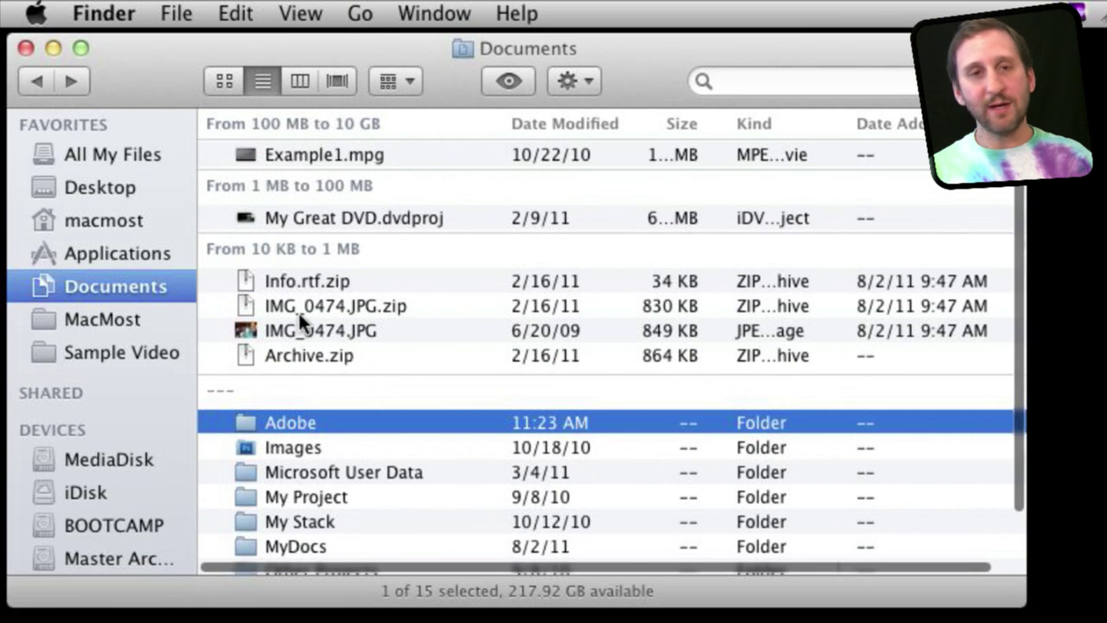
Arrange the Documents list by Name and open the Adobe folder.
{"action": "left_click", "coordinate": [296, 14]}
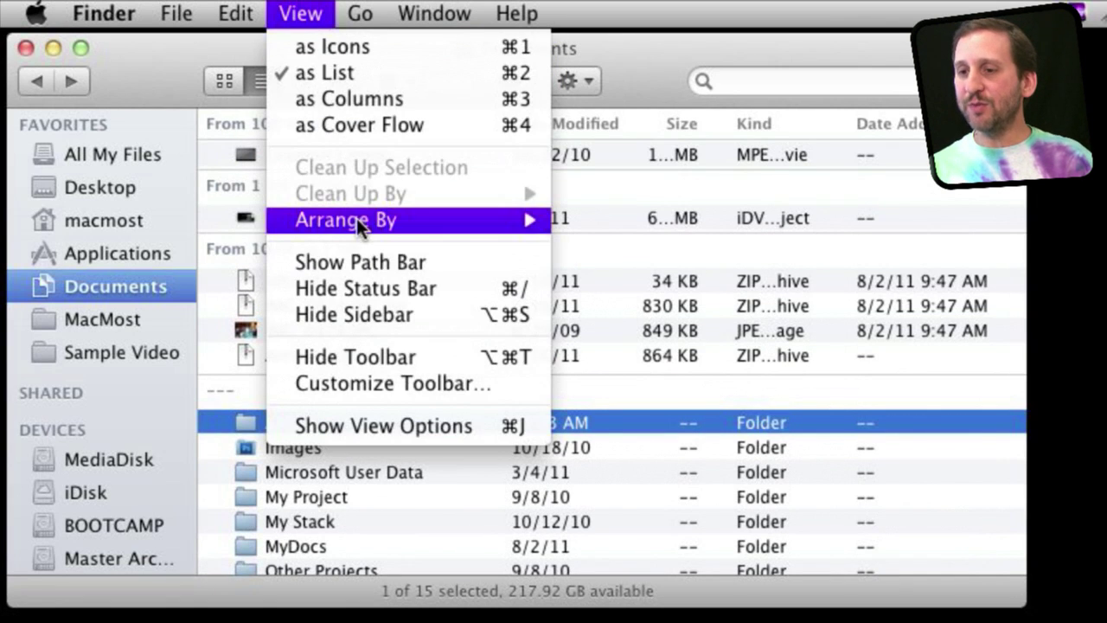
{"action": "mouse_move", "coordinate": [356, 218]}
{"action": "left_click", "coordinate": [613, 224]}
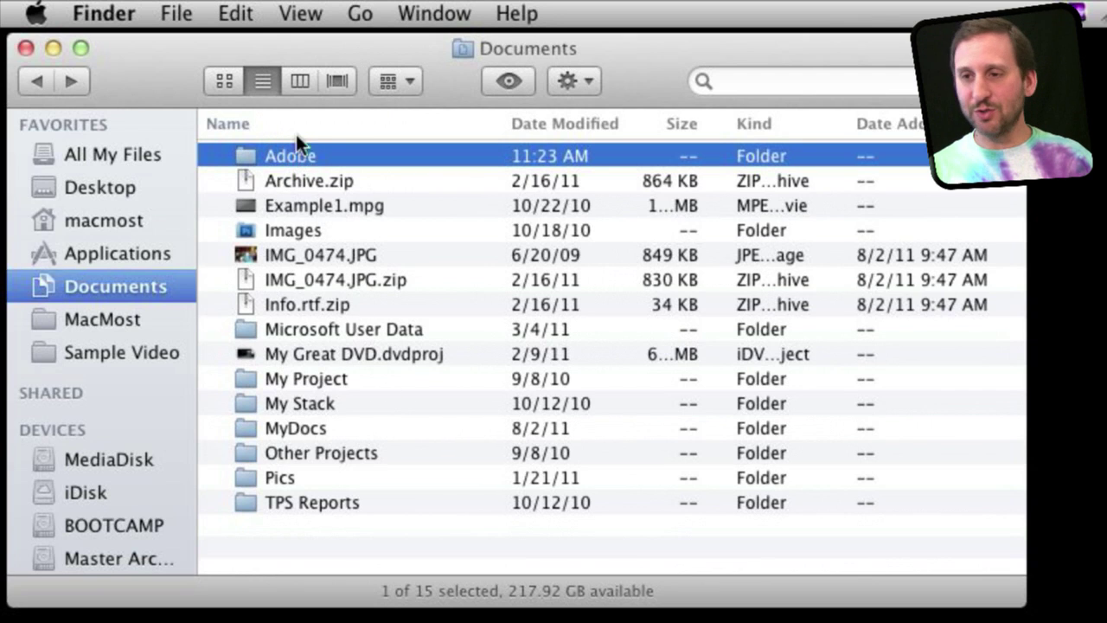
{"action": "key", "text": "super+Down"}
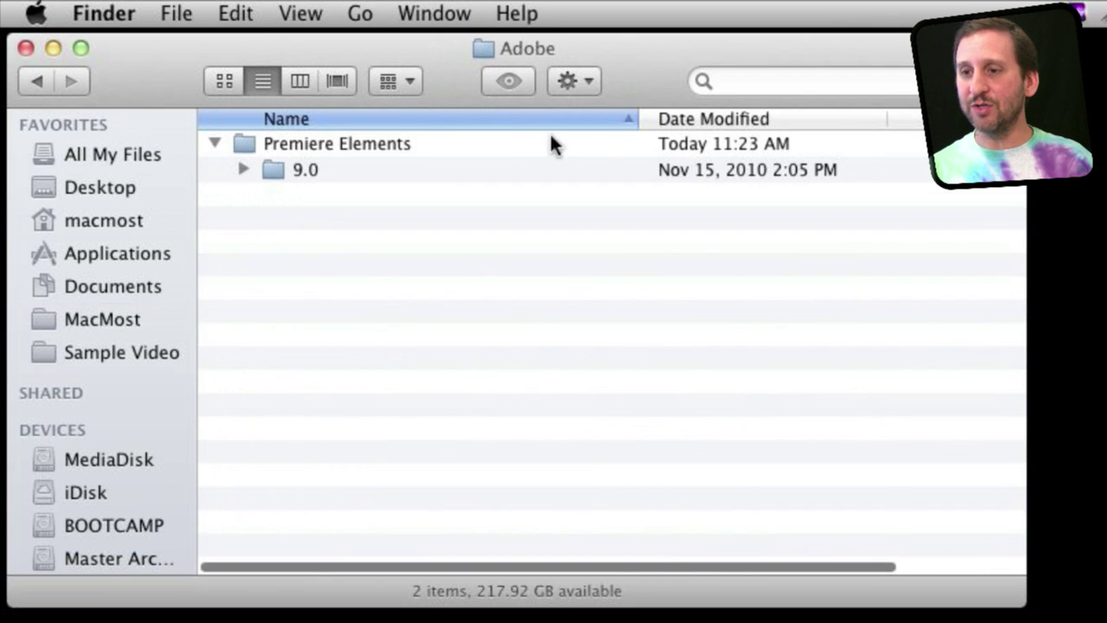
Return to the Documents folder and set its list arrangement to None.
{"action": "left_click", "coordinate": [41, 78]}
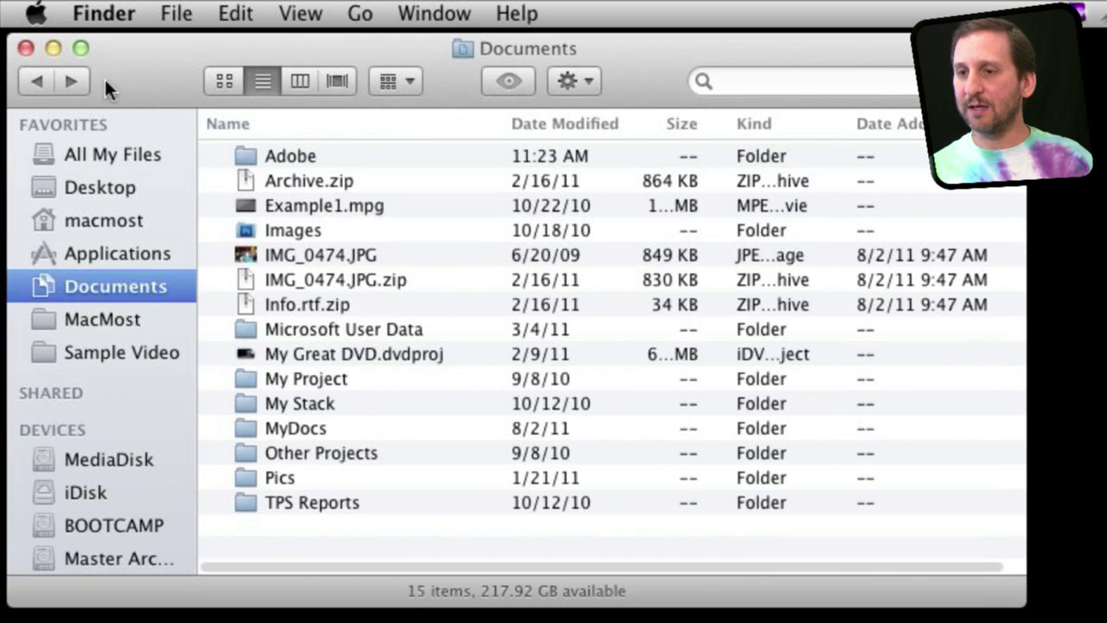
{"action": "left_click", "coordinate": [300, 14]}
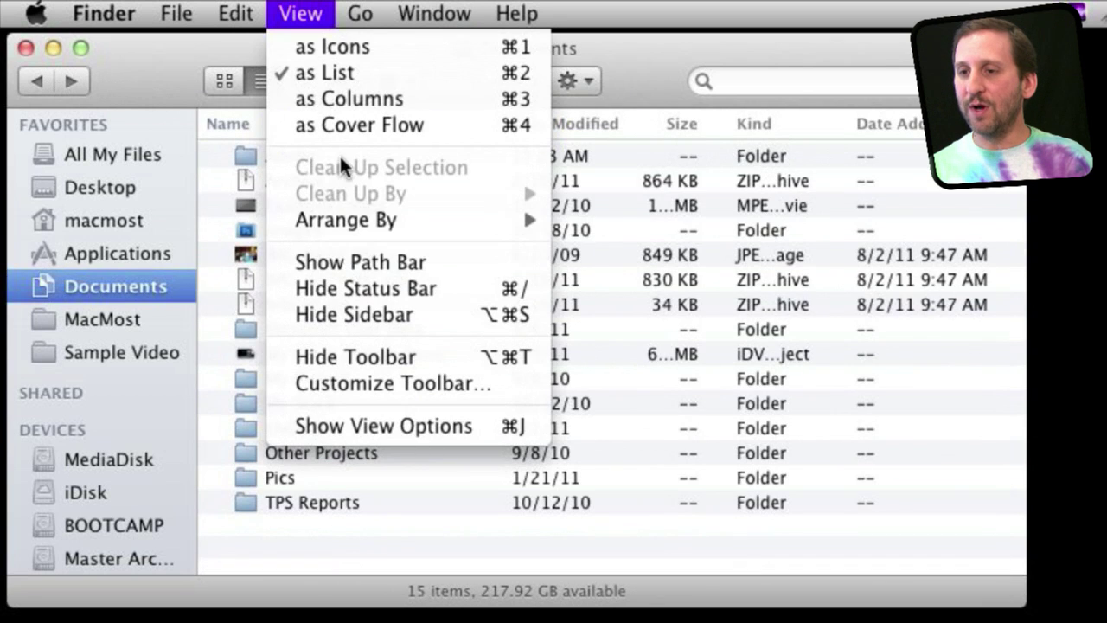
{"action": "mouse_move", "coordinate": [402, 222]}
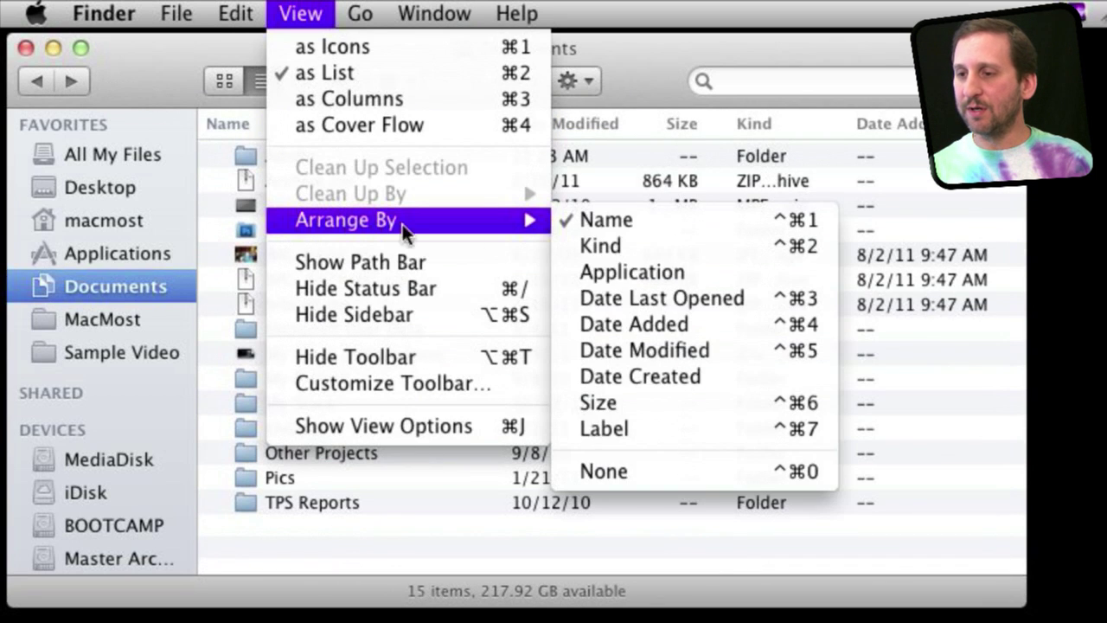
{"action": "left_click", "coordinate": [595, 469]}
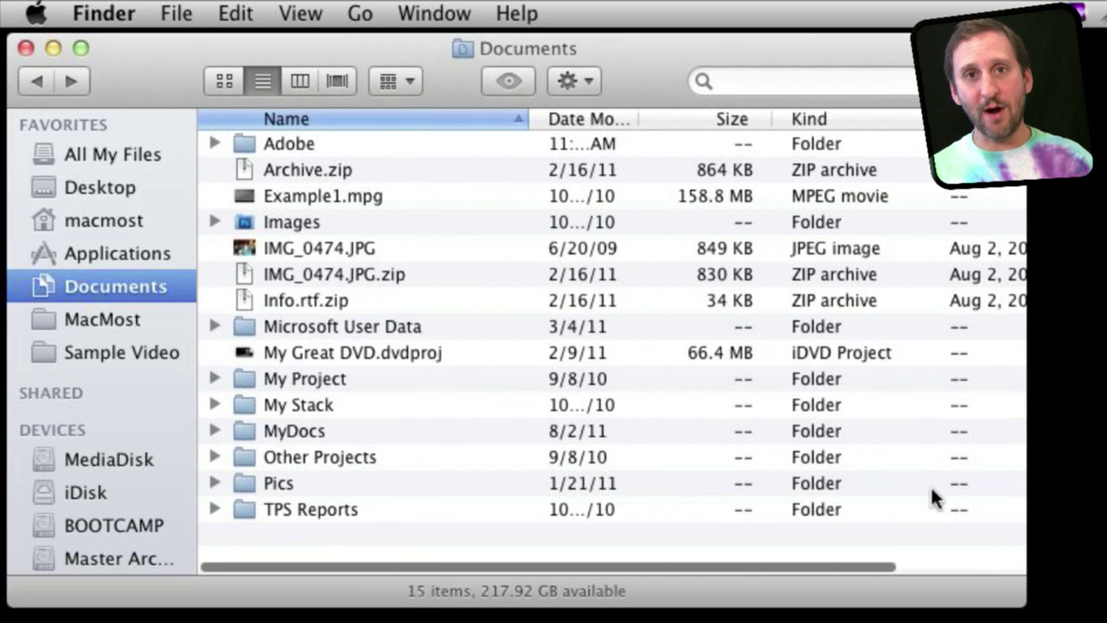
{"action": "left_click_drag", "start_coordinate": [646, 71], "coordinate": [646, 68]}
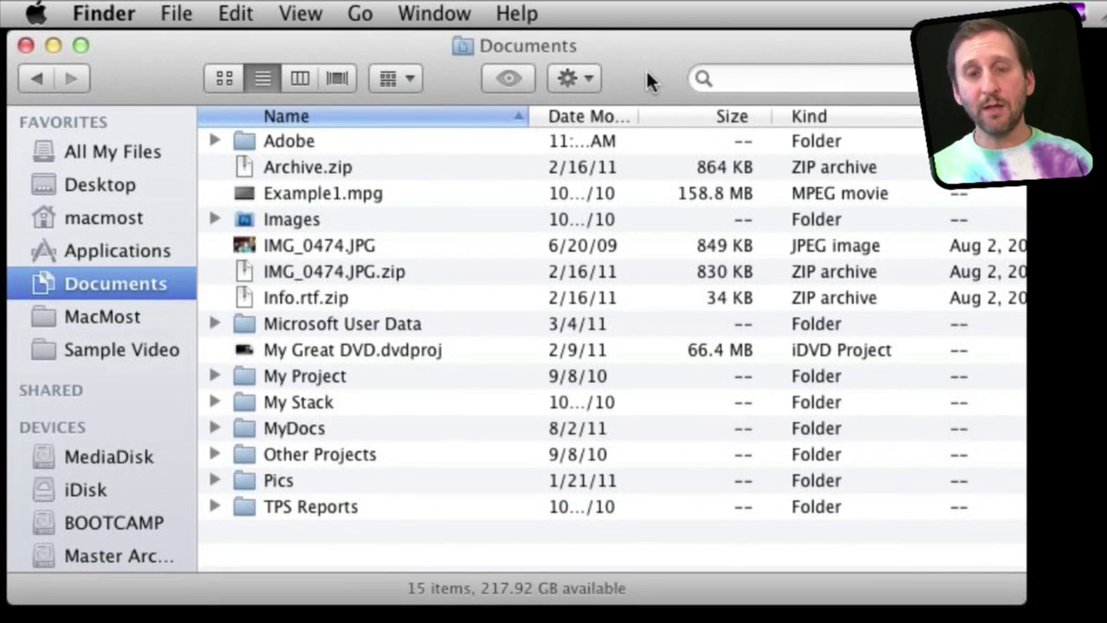
Show the Documents folder in column view arranged by Kind, and view the contents of the My Project and Images folders.
{"action": "left_click", "coordinate": [298, 79]}
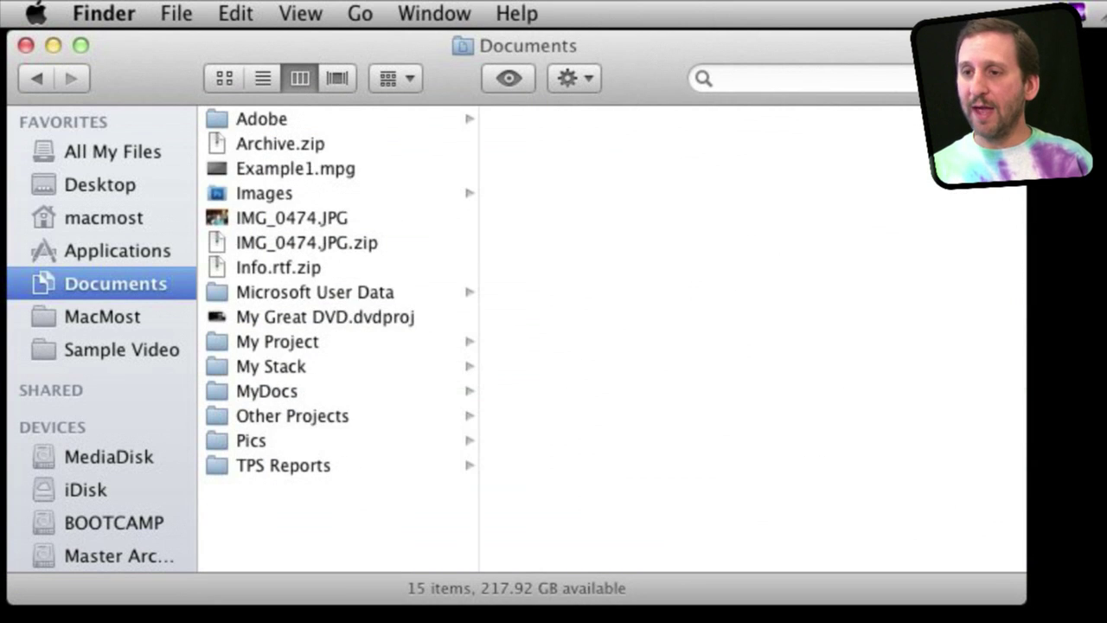
{"action": "left_click", "coordinate": [300, 14]}
{"action": "mouse_move", "coordinate": [372, 221]}
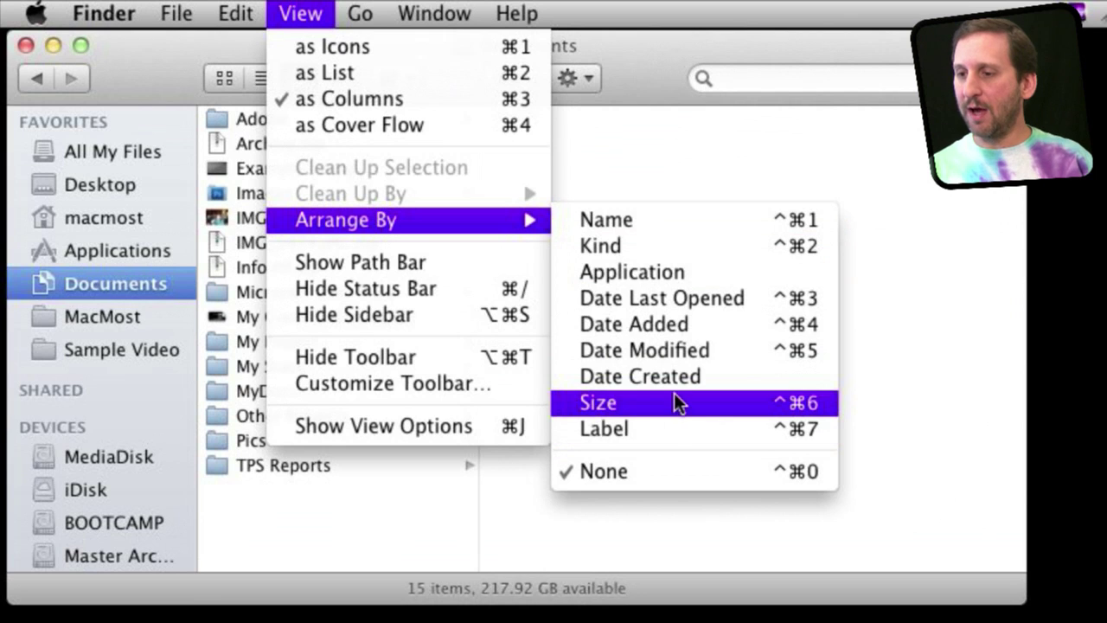
{"action": "left_click", "coordinate": [687, 252]}
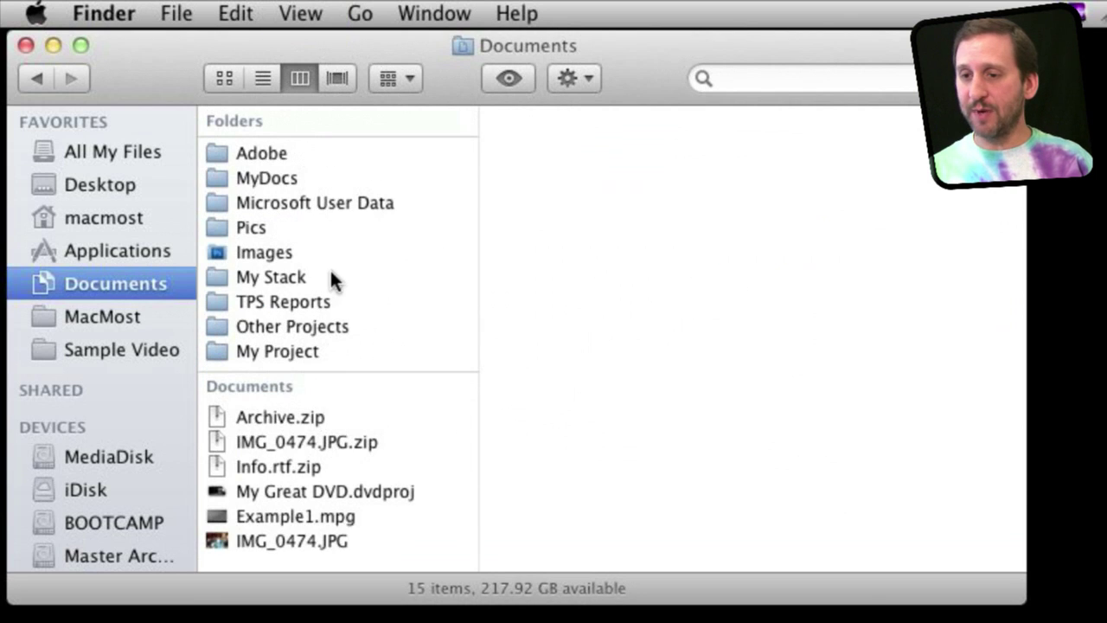
{"action": "left_click", "coordinate": [303, 351]}
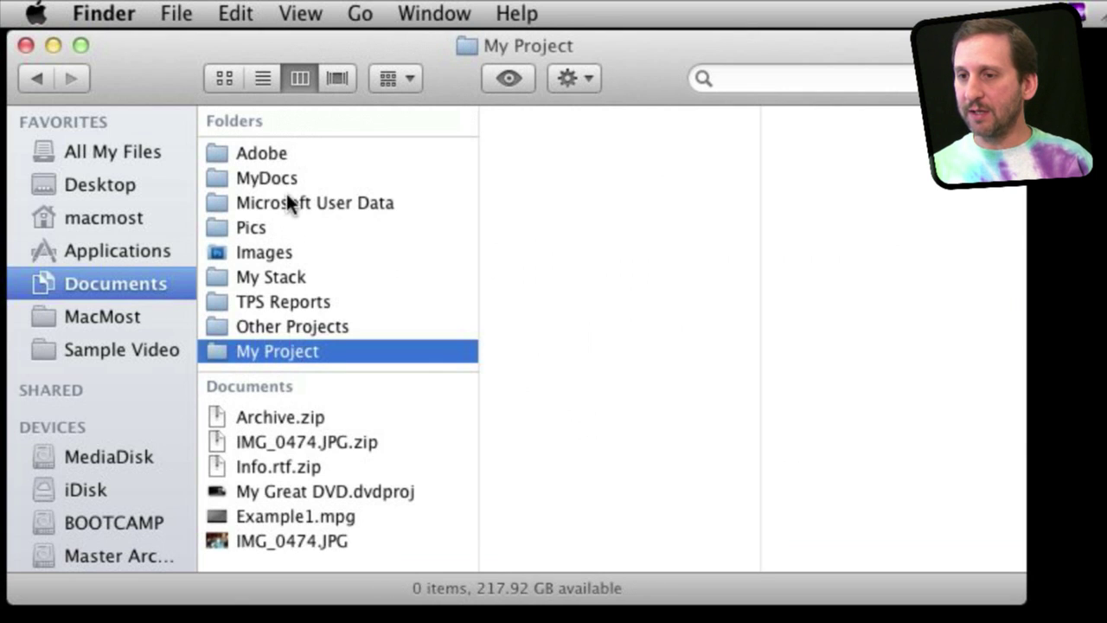
{"action": "left_click", "coordinate": [264, 251]}
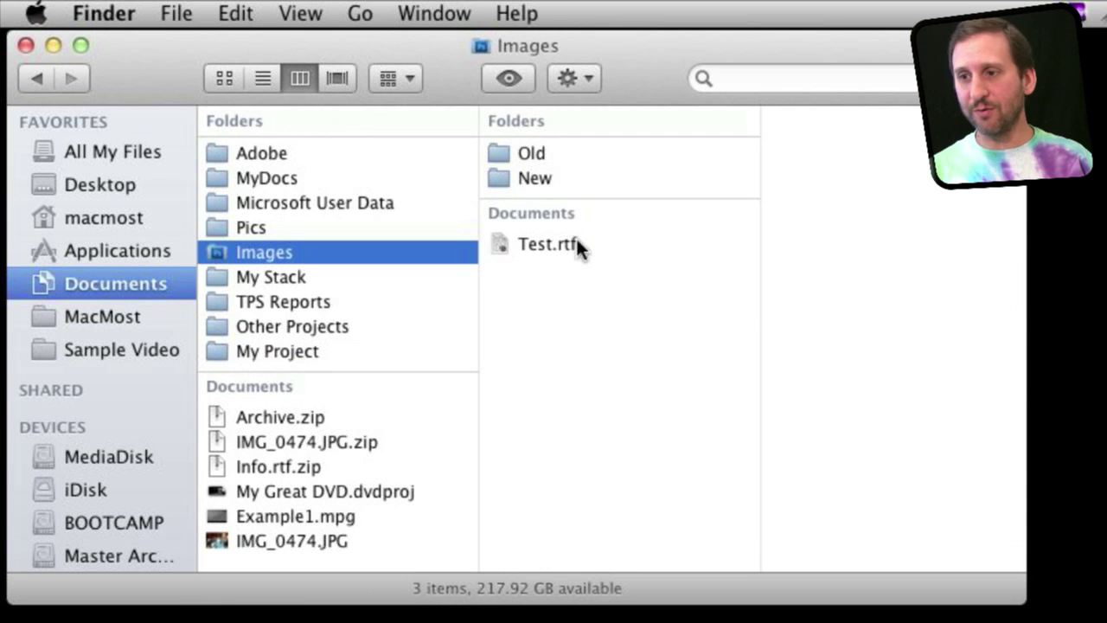
Arrange the columns of the Documents and Images folders by Size.
{"action": "left_click", "coordinate": [313, 14]}
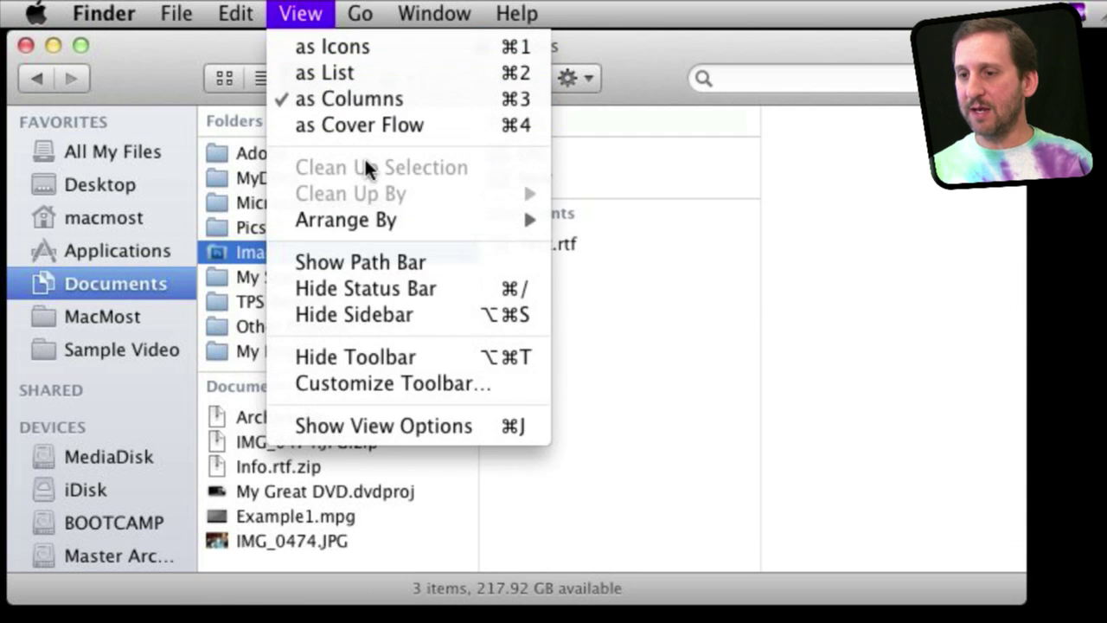
{"action": "mouse_move", "coordinate": [363, 223]}
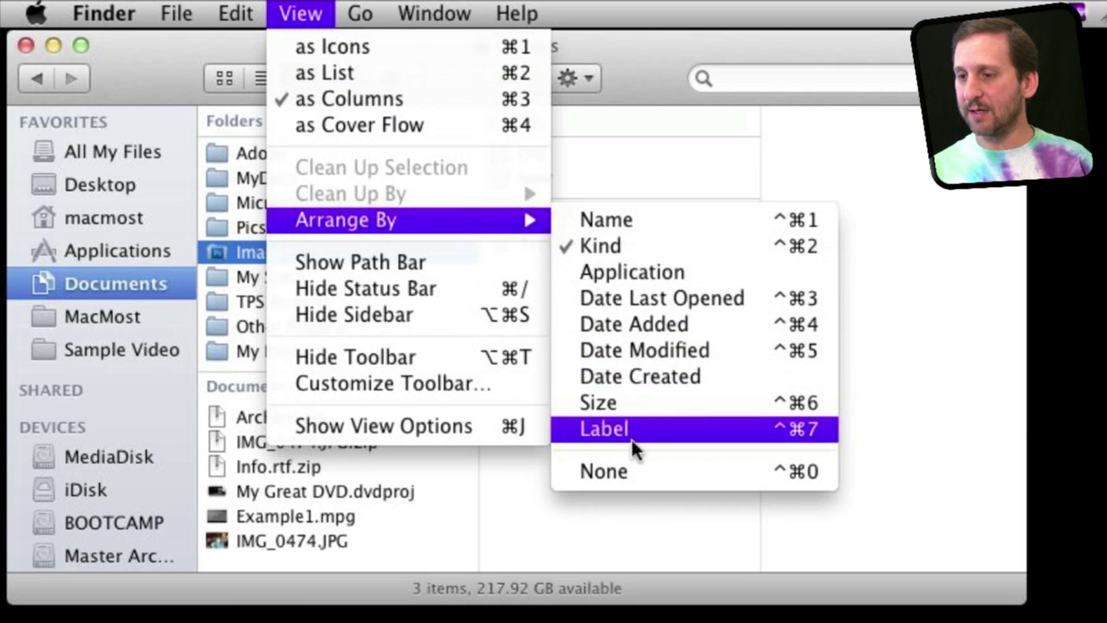
{"action": "left_click", "coordinate": [641, 403]}
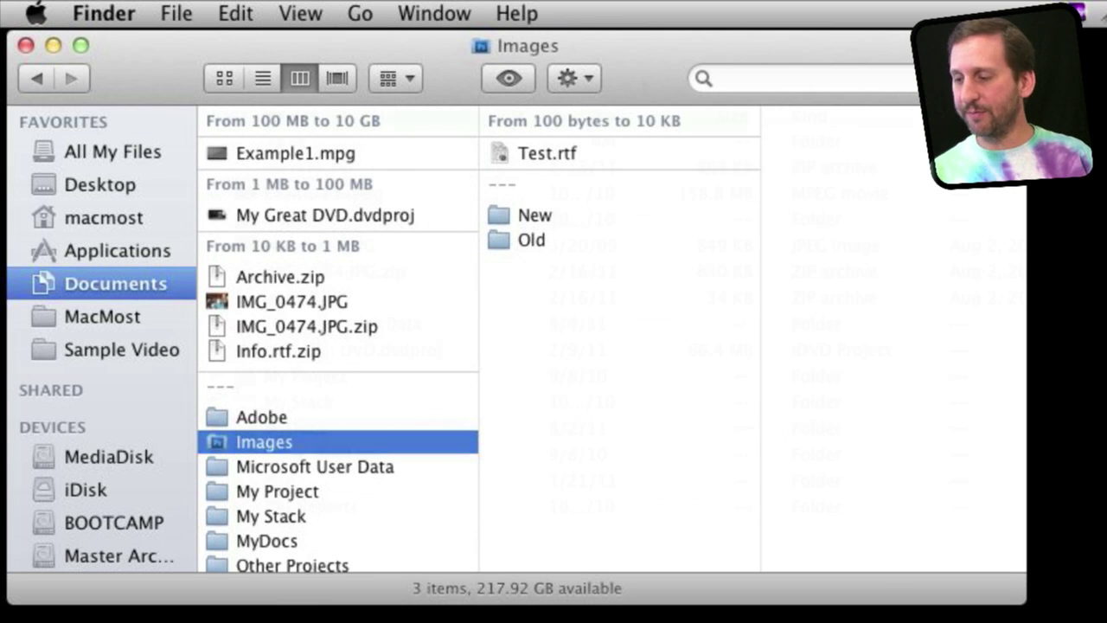
Switch the Documents folder to list view and show its view options beside the Finder window.
{"action": "key", "text": "super+2"}
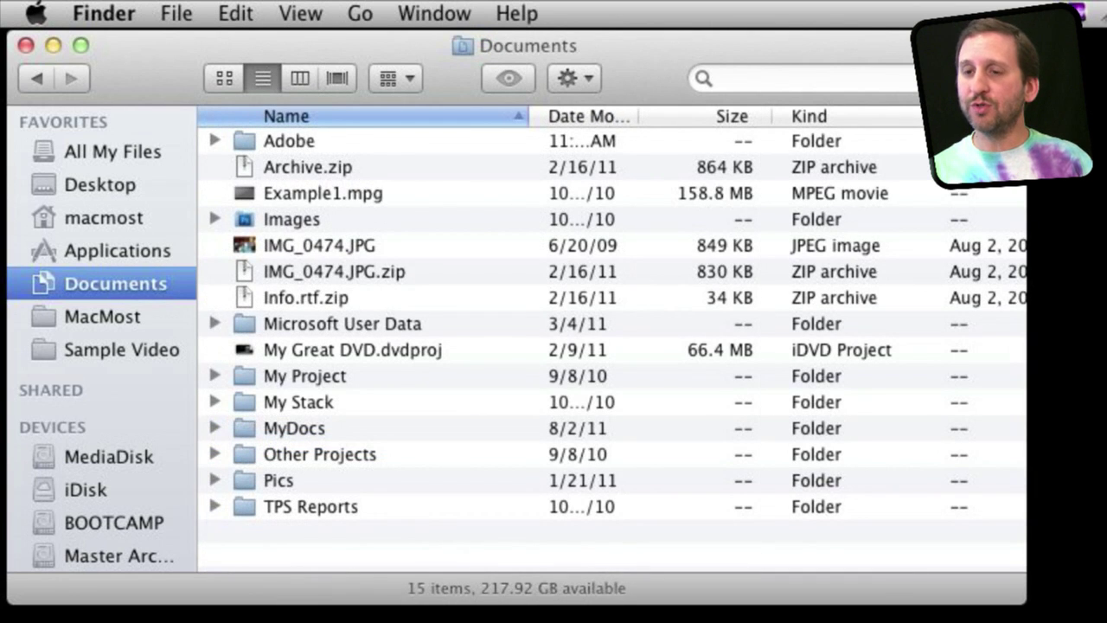
{"action": "left_click", "coordinate": [300, 13]}
{"action": "left_click", "coordinate": [358, 427]}
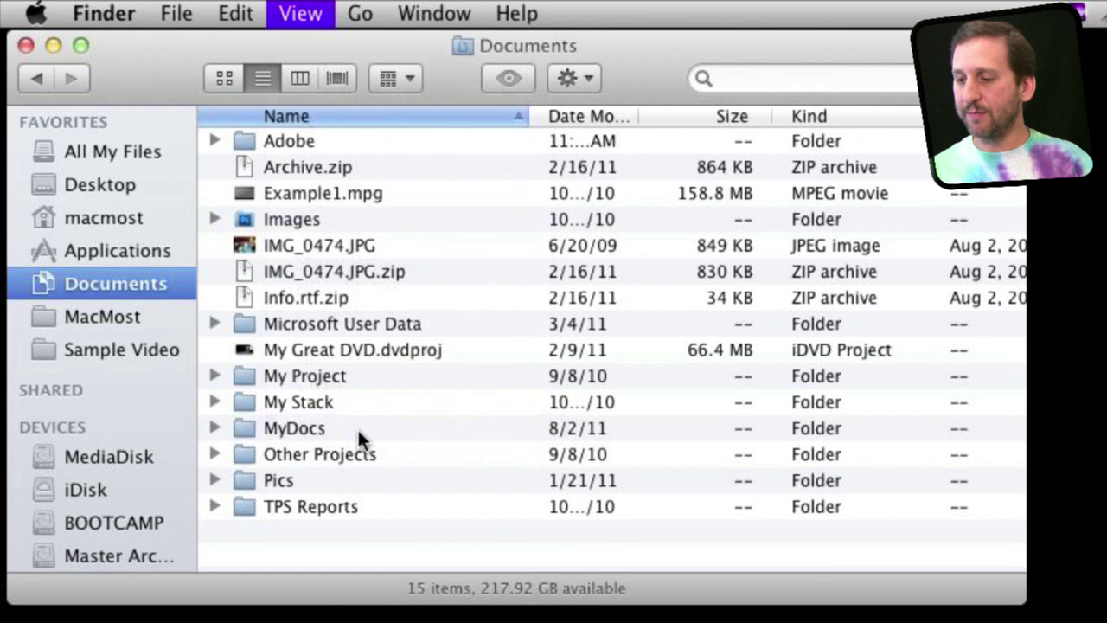
{"action": "left_click_drag", "start_coordinate": [158, 617], "coordinate": [154, 59]}
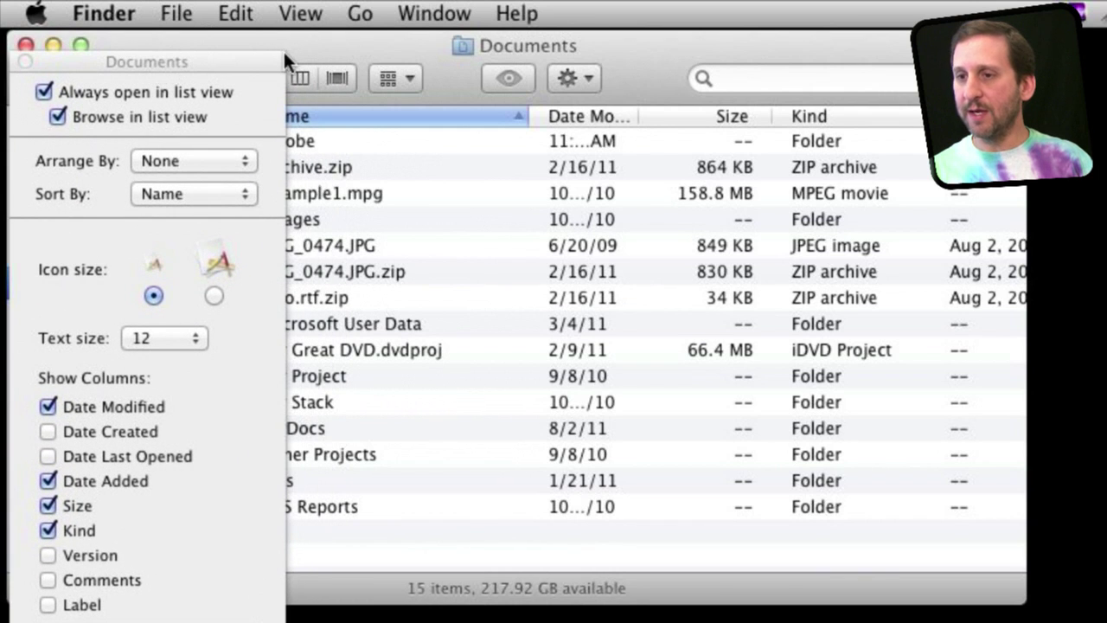
{"action": "left_click_drag", "start_coordinate": [325, 49], "coordinate": [589, 53]}
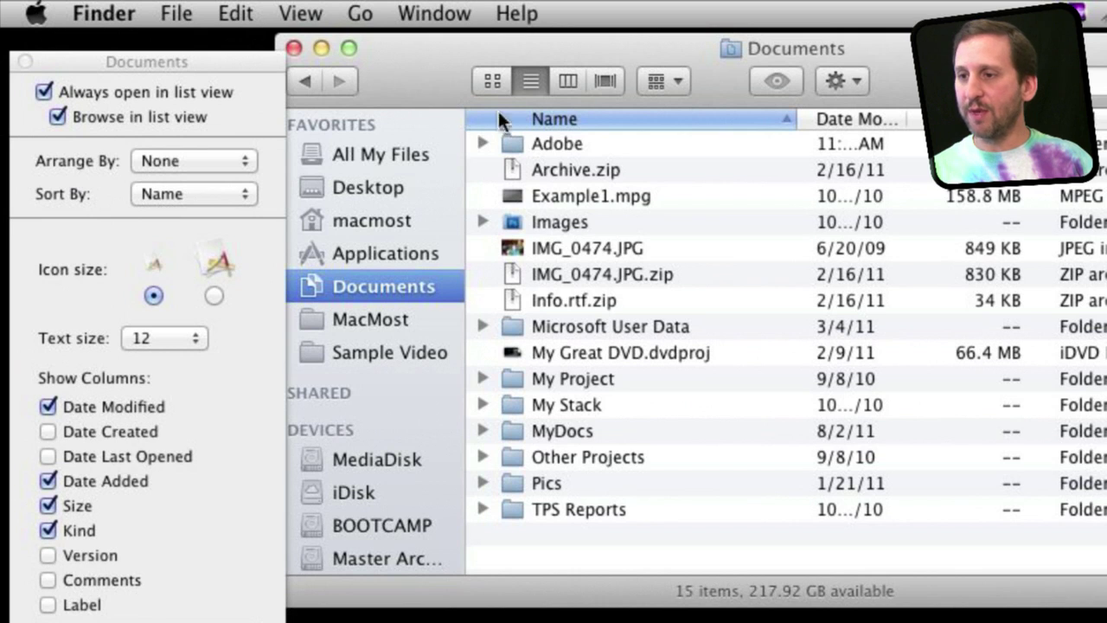
Compare the Documents view options for icon view and column view, including the Arrange By choices, and close the options.
{"action": "left_click", "coordinate": [493, 80]}
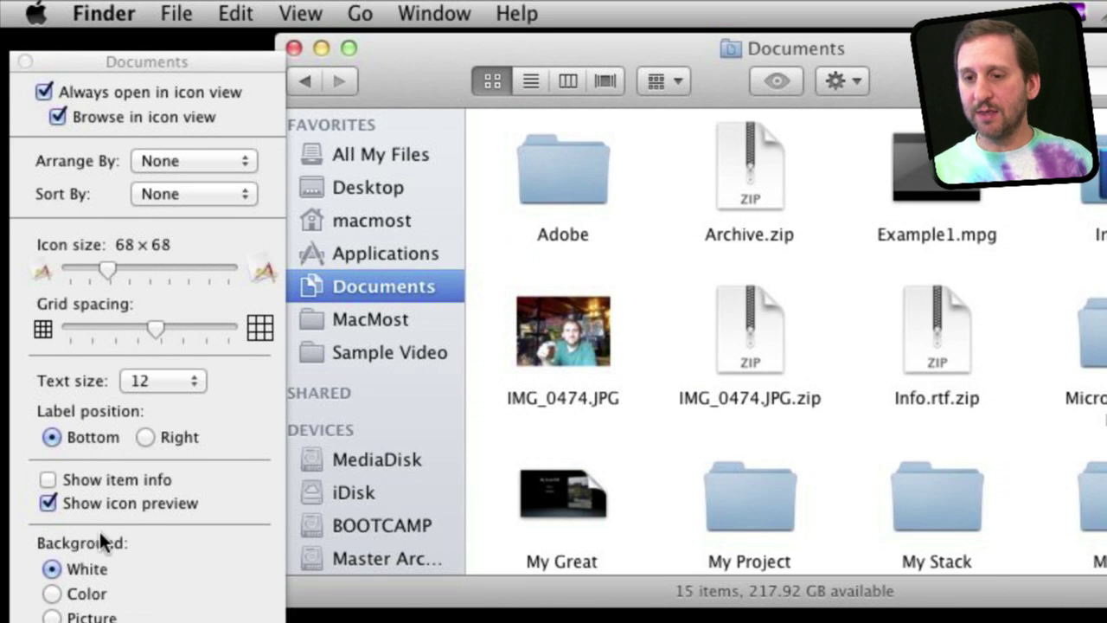
{"action": "left_click", "coordinate": [568, 81]}
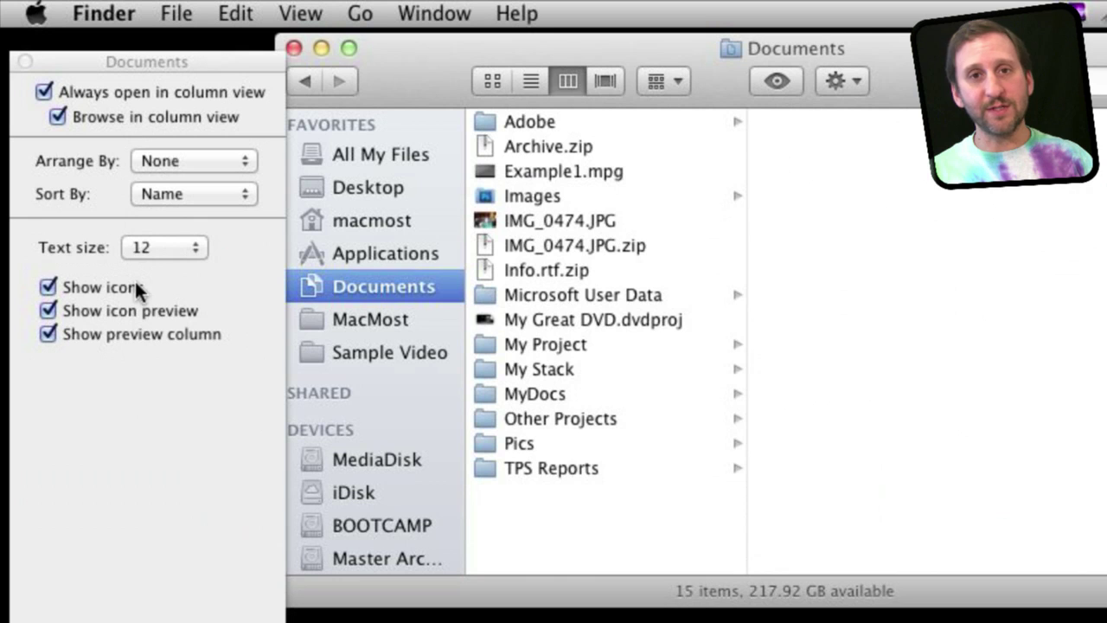
{"action": "left_click", "coordinate": [179, 161]}
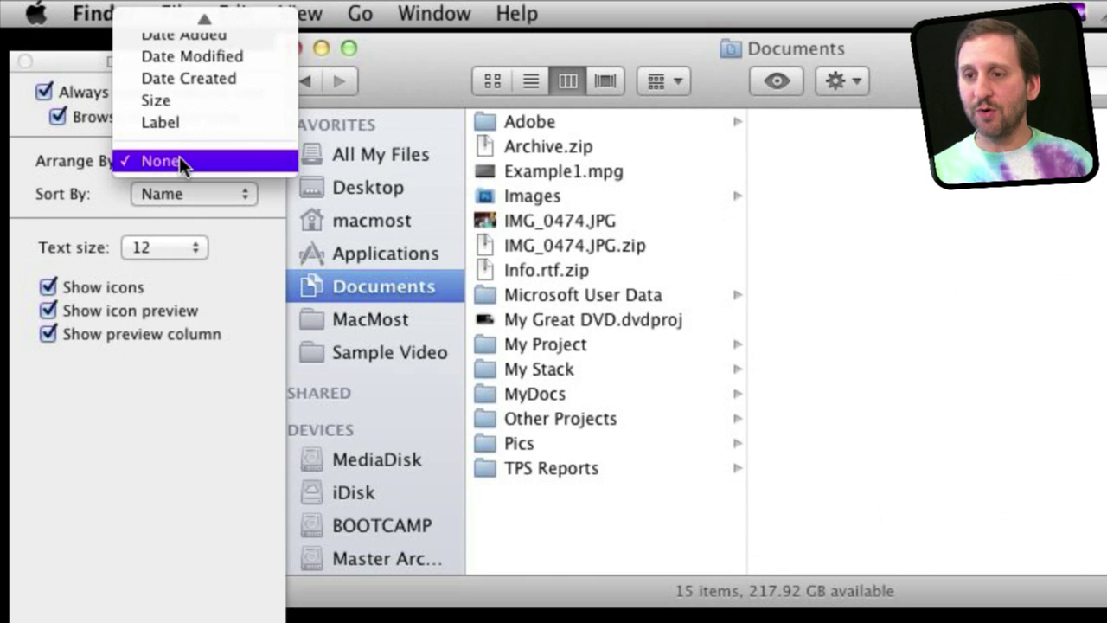
{"action": "left_click", "coordinate": [59, 179]}
{"action": "left_click", "coordinate": [300, 13]}
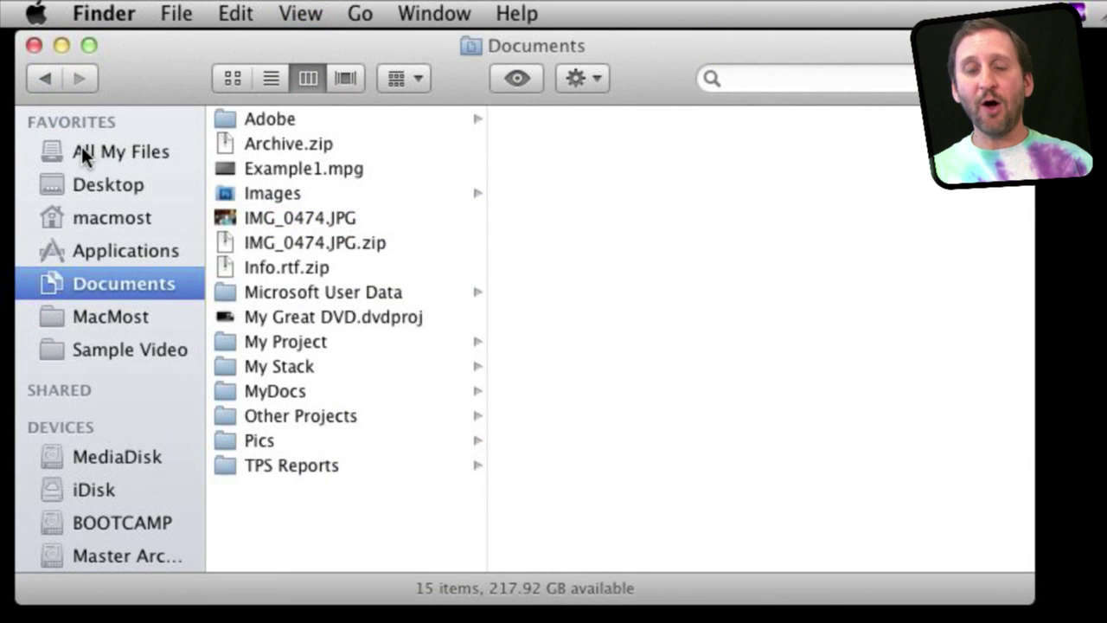
Open All My Files, check which Arrange By setting it uses, and look through its file groups.
{"action": "left_click", "coordinate": [84, 154]}
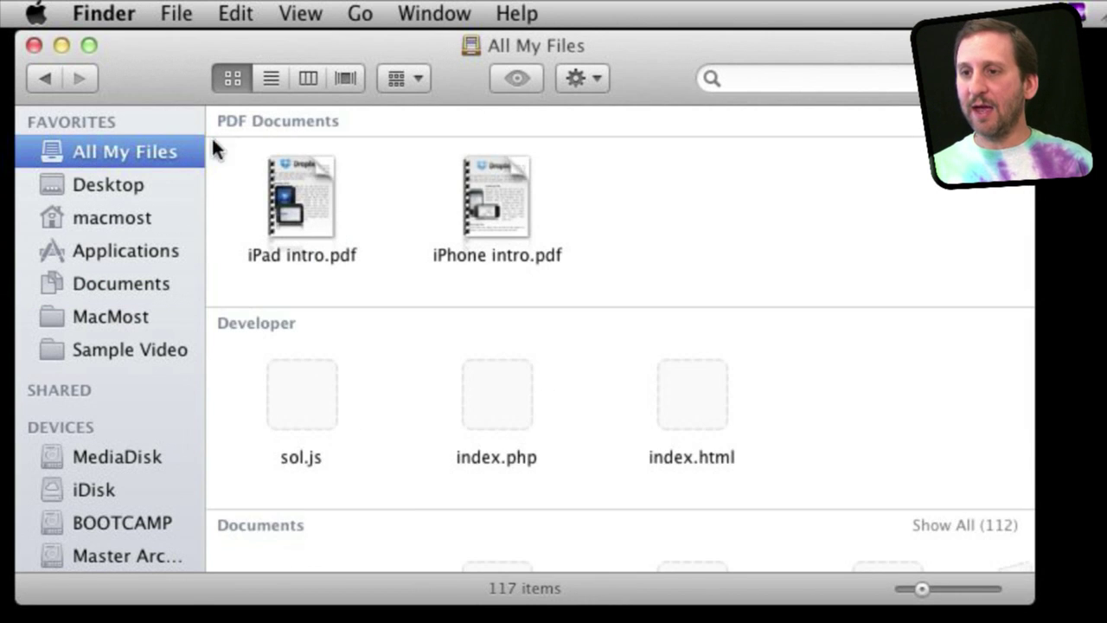
{"action": "left_click", "coordinate": [300, 13]}
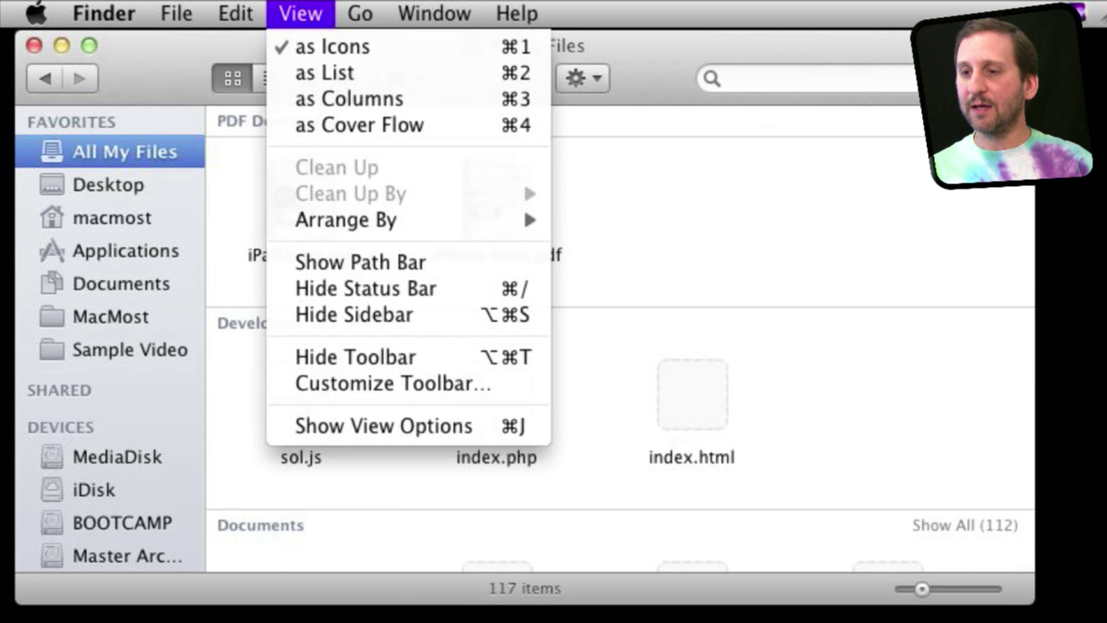
{"action": "mouse_move", "coordinate": [391, 219]}
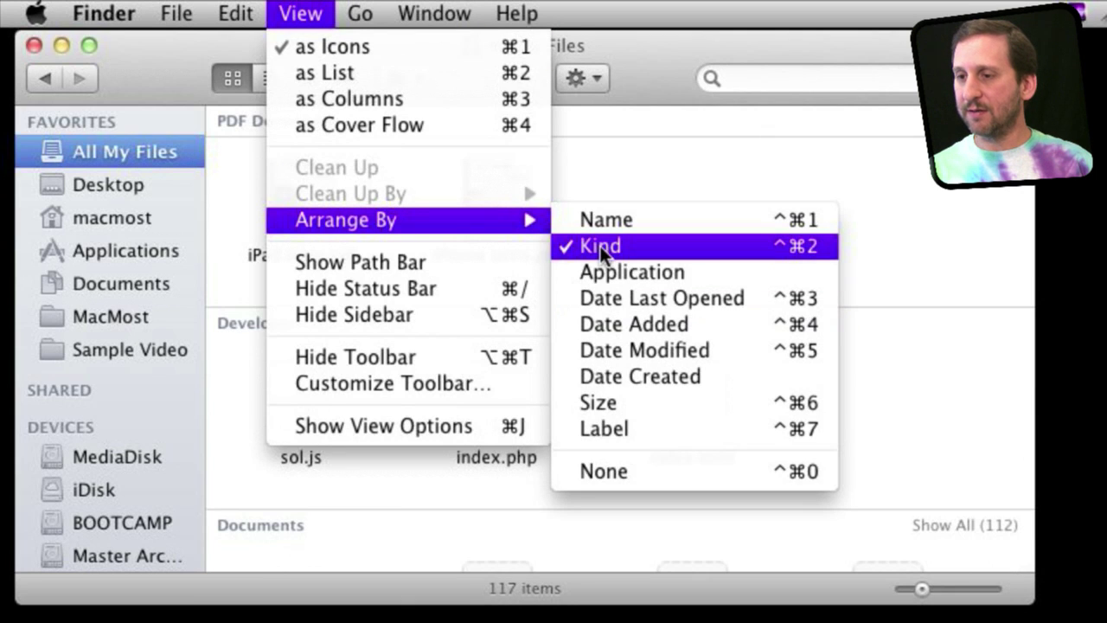
{"action": "left_click", "coordinate": [664, 160]}
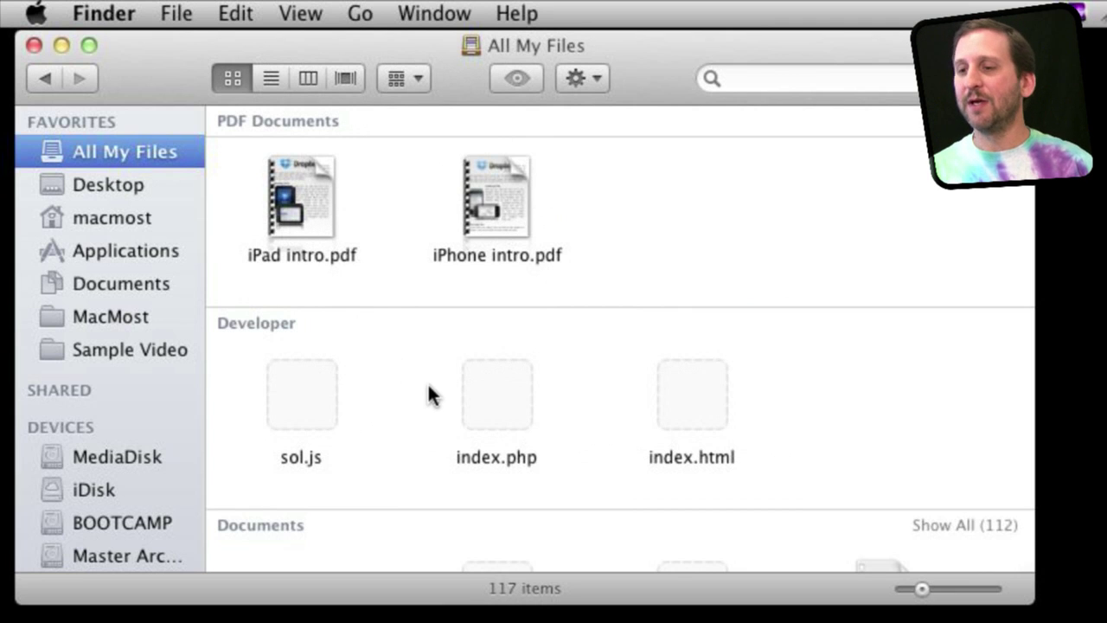
{"action": "scroll", "coordinate": [429, 390], "scroll_direction": "down", "scroll_amount": 5}
{"action": "scroll", "coordinate": [430, 387], "scroll_direction": "up", "scroll_amount": 5}
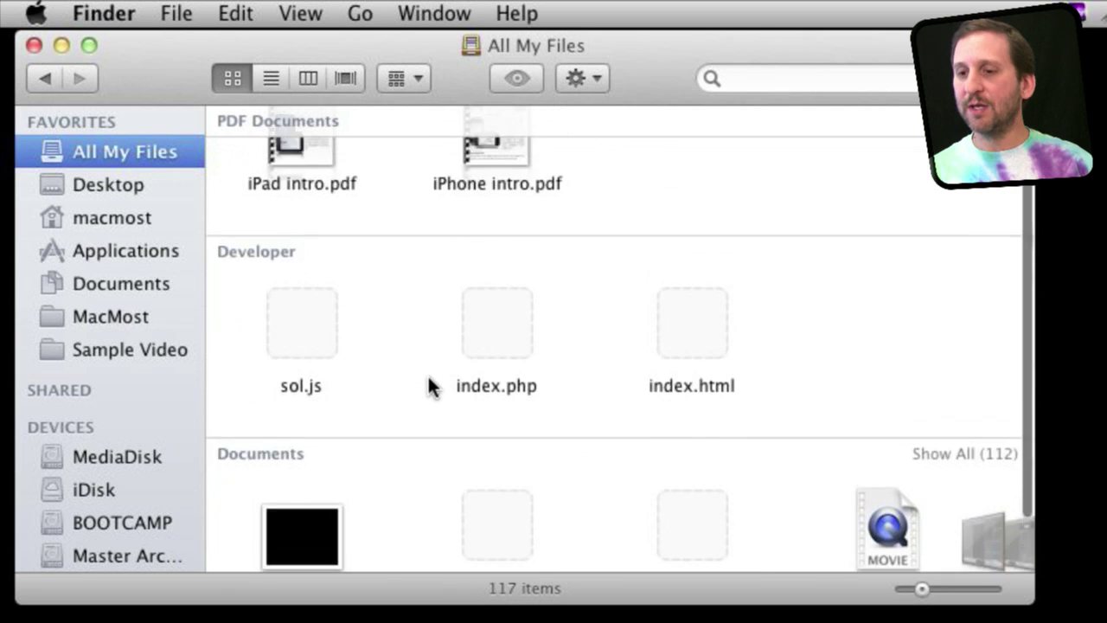